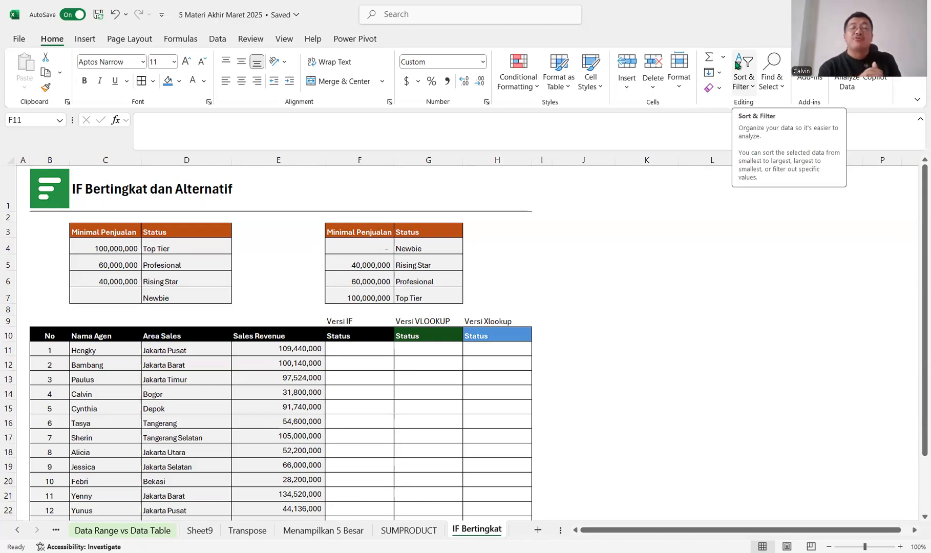
{"action": "left_click", "coordinate": [592, 228]}
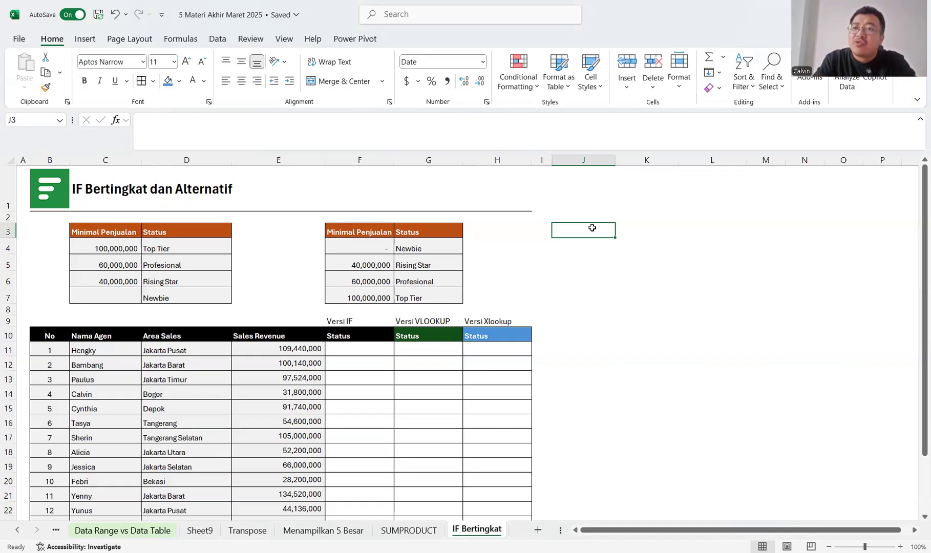
{"action": "type", "text": "IFS"}
{"action": "key", "text": "Return"}
{"action": "type", "text": "X"}
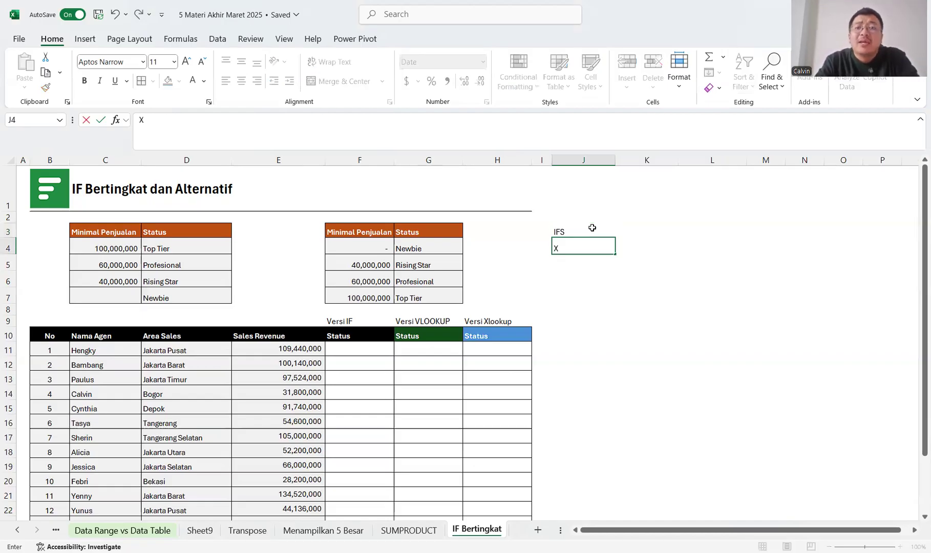
{"action": "key", "text": "BackSpace"}
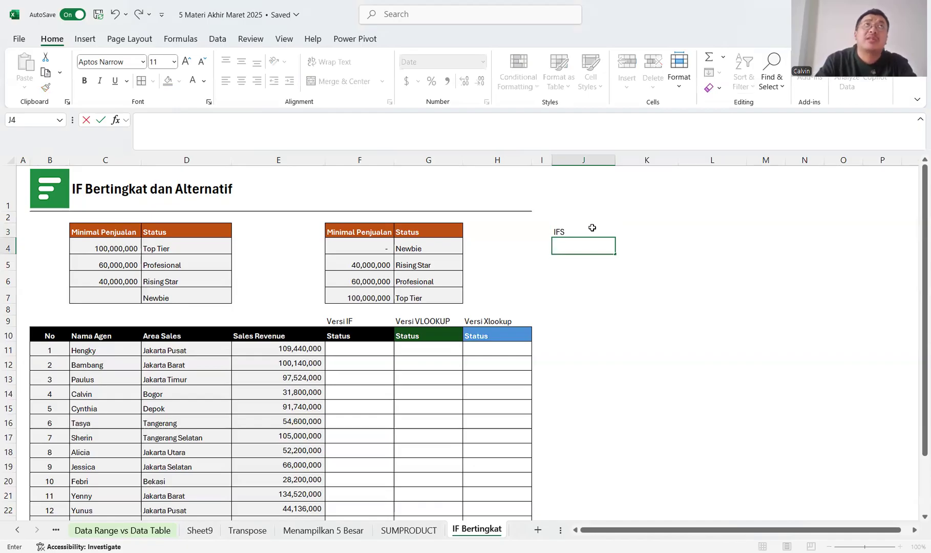
{"action": "left_click", "coordinate": [593, 228]}
{"action": "key", "text": "BackSpace"}
{"action": "key", "text": "Escape"}
Step: Examine the first Minimal Penjualan and Status table alongside the agents' Sales Revenue data
{"action": "key", "text": "Left"}
{"action": "key", "text": "Left"}
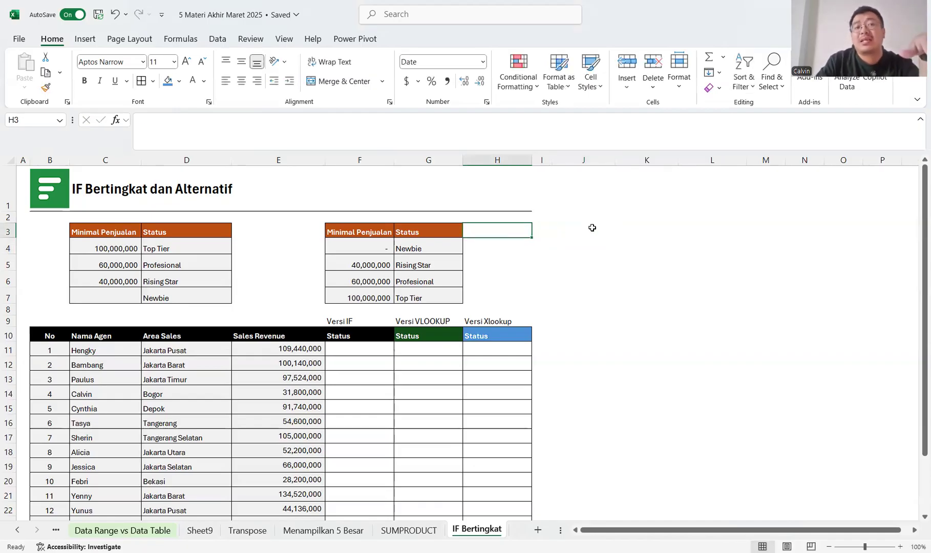
{"action": "key", "text": "Left"}
{"action": "key", "text": "Left"}
{"action": "key", "text": "Left"}
{"action": "key", "text": "Left"}
{"action": "key", "text": "Left"}
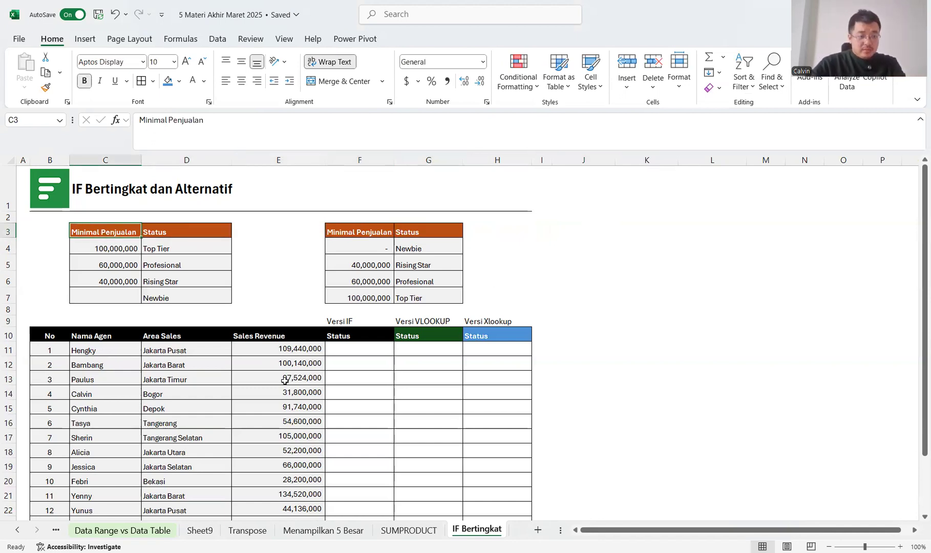
{"action": "left_click", "coordinate": [78, 354]}
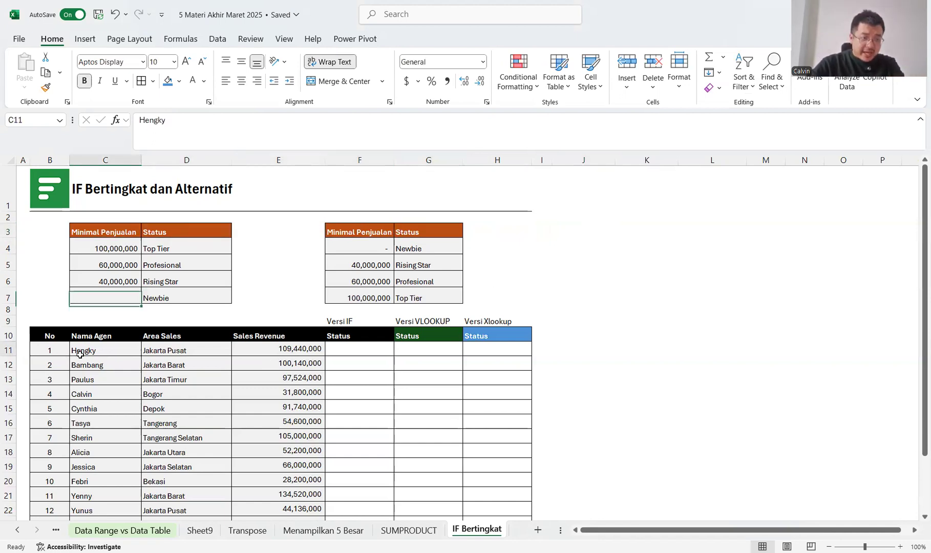
{"action": "left_click", "coordinate": [274, 350]}
{"action": "left_click_drag", "start_coordinate": [183, 246], "coordinate": [185, 282]}
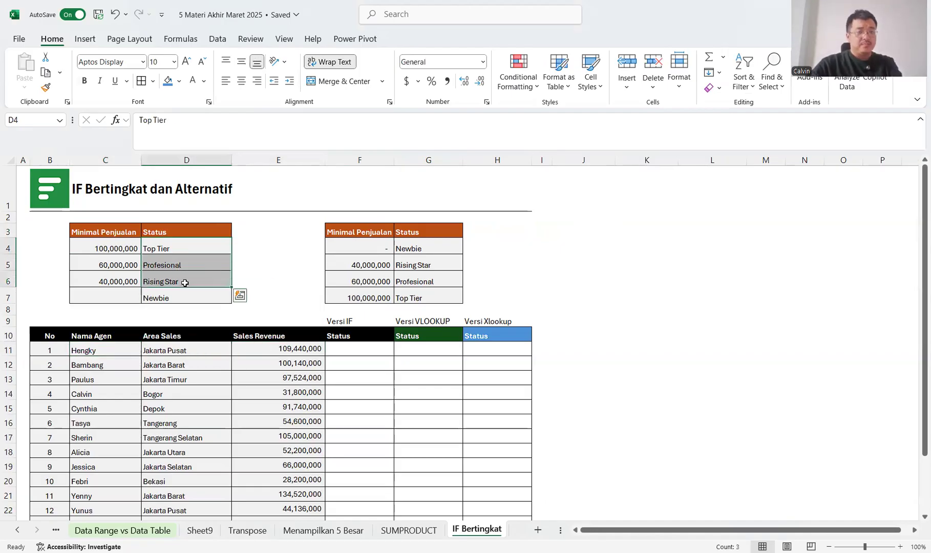
{"action": "left_click", "coordinate": [168, 244]}
{"action": "left_click", "coordinate": [171, 262]}
{"action": "left_click", "coordinate": [173, 286]}
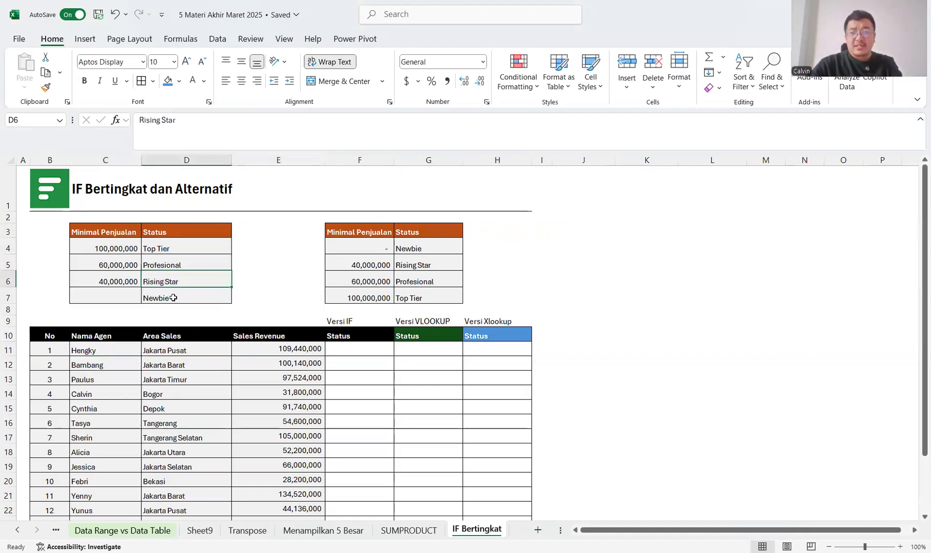
{"action": "left_click", "coordinate": [178, 305]}
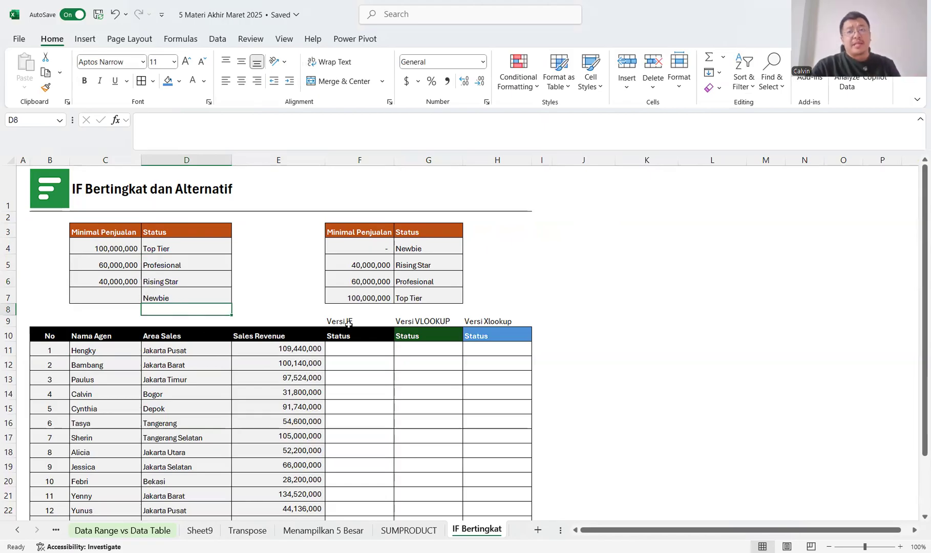
Step: Enter 0 in C7 as the Minimal Penjualan for the Newbie status
{"action": "left_click", "coordinate": [96, 291]}
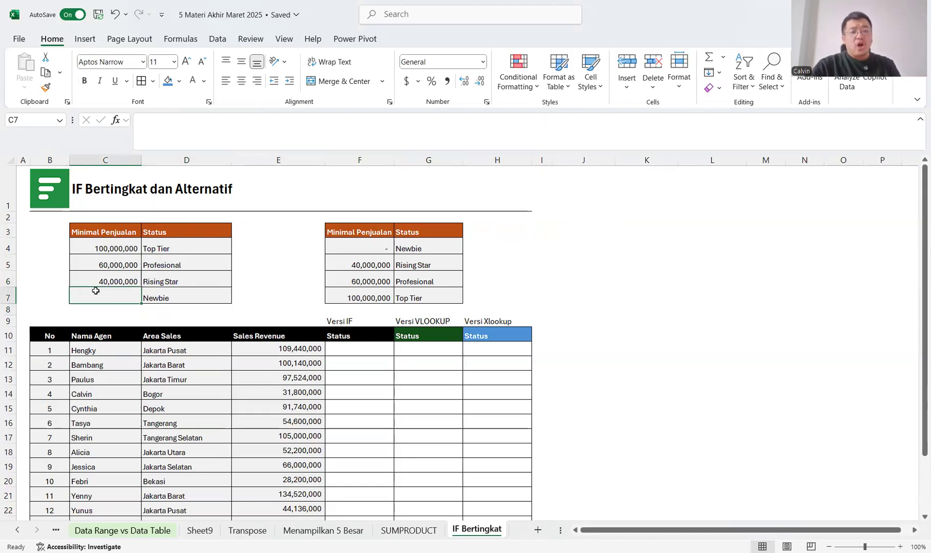
{"action": "type", "text": "0"}
{"action": "key", "text": "Right"}
{"action": "key", "text": "Left"}
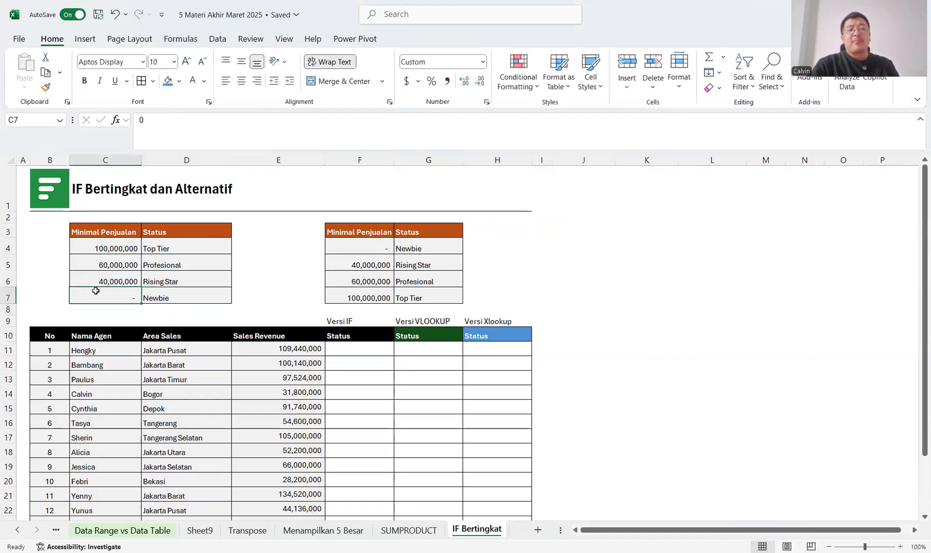
{"action": "key", "text": "Up"}
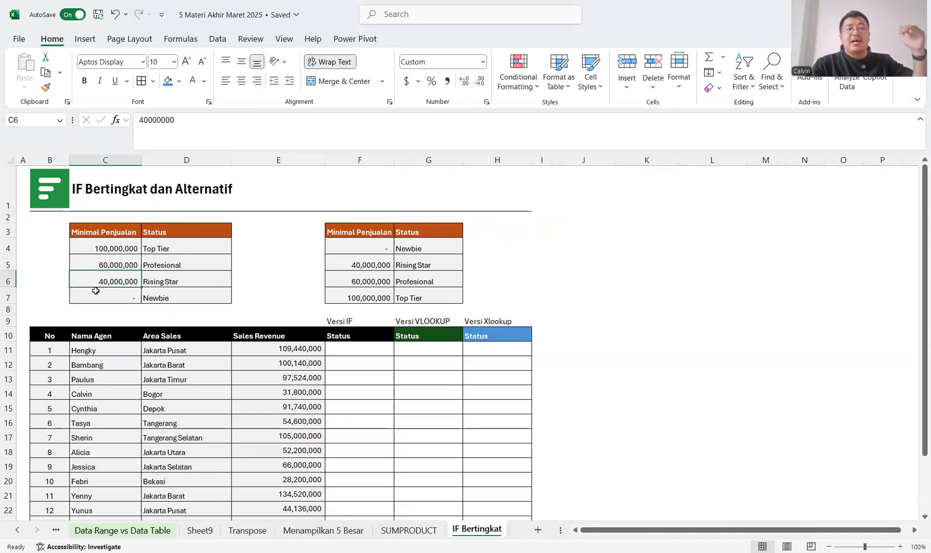
{"action": "key", "text": "Up"}
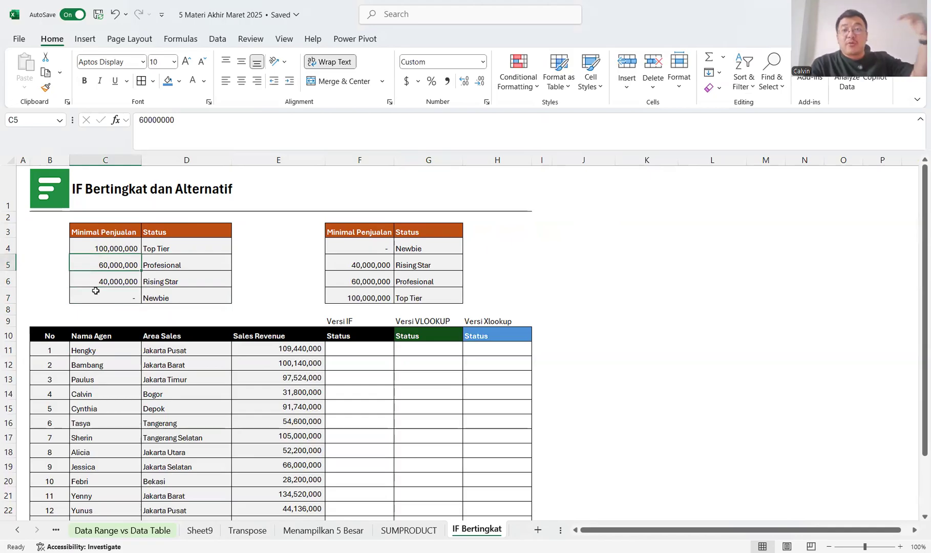
{"action": "key", "text": "Up"}
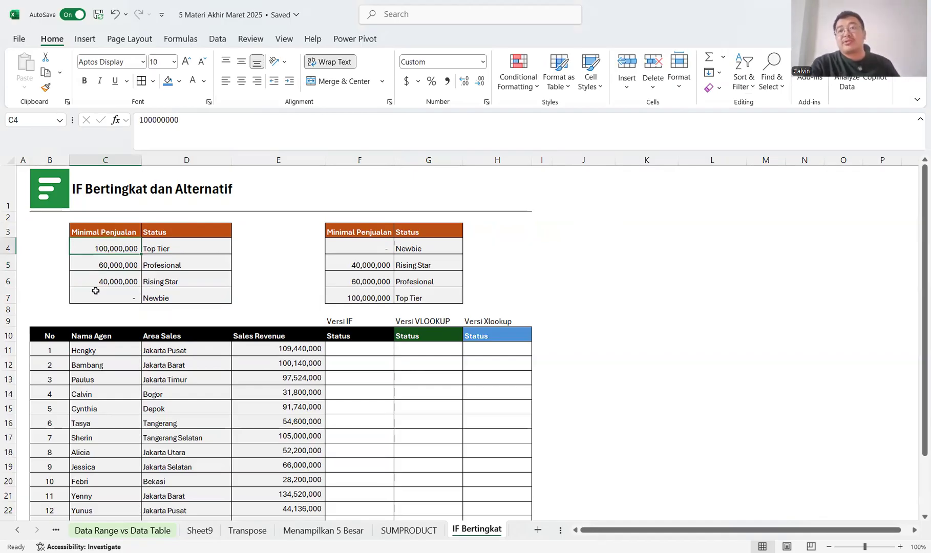
Step: Start an IF formula in F11 that returns "Top Tier" when E11>=$C$4
{"action": "key", "text": "Right"}
{"action": "key", "text": "Right"}
{"action": "key", "text": "Right"}
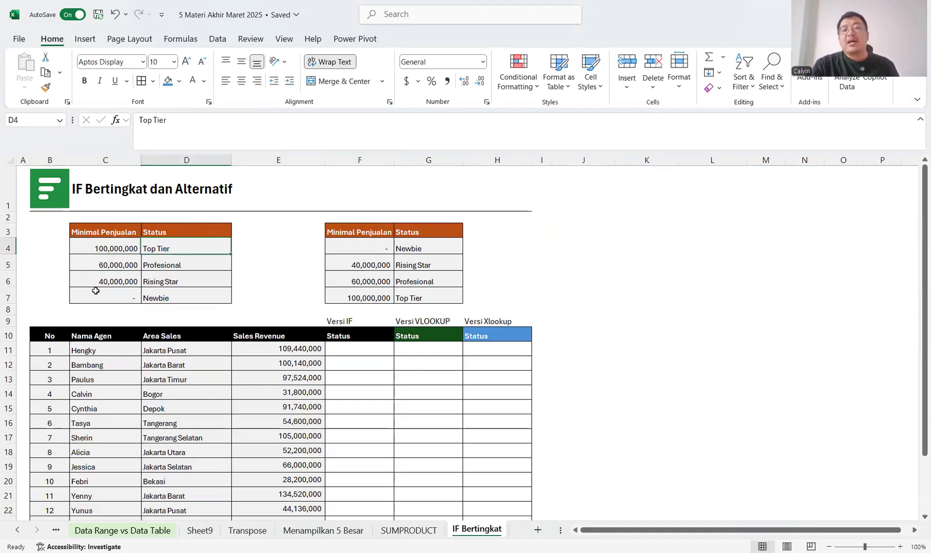
{"action": "key", "text": "Down"}
{"action": "key", "text": "Down"}
{"action": "key", "text": "Down"}
{"action": "key", "text": "Down"}
{"action": "key", "text": "Down"}
{"action": "key", "text": "Down"}
{"action": "key", "text": "Down"}
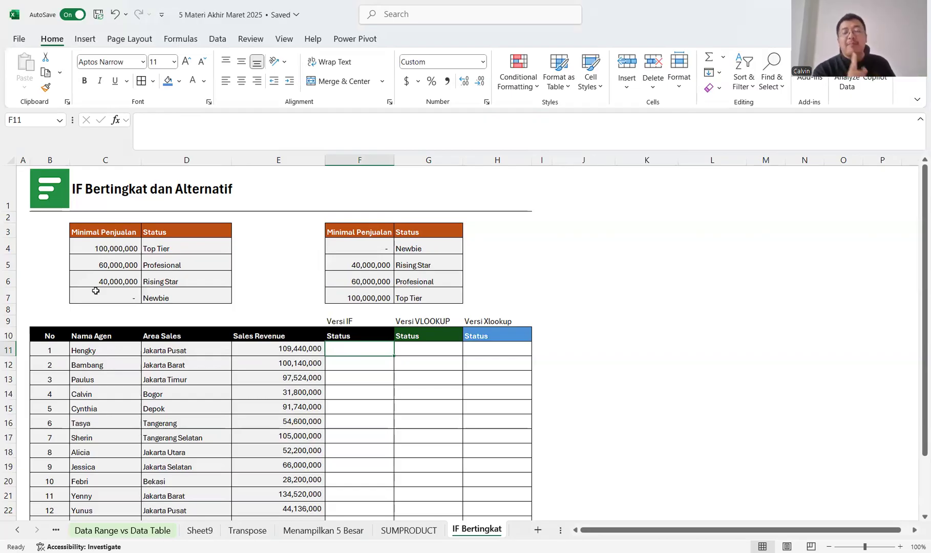
{"action": "type", "text": "="}
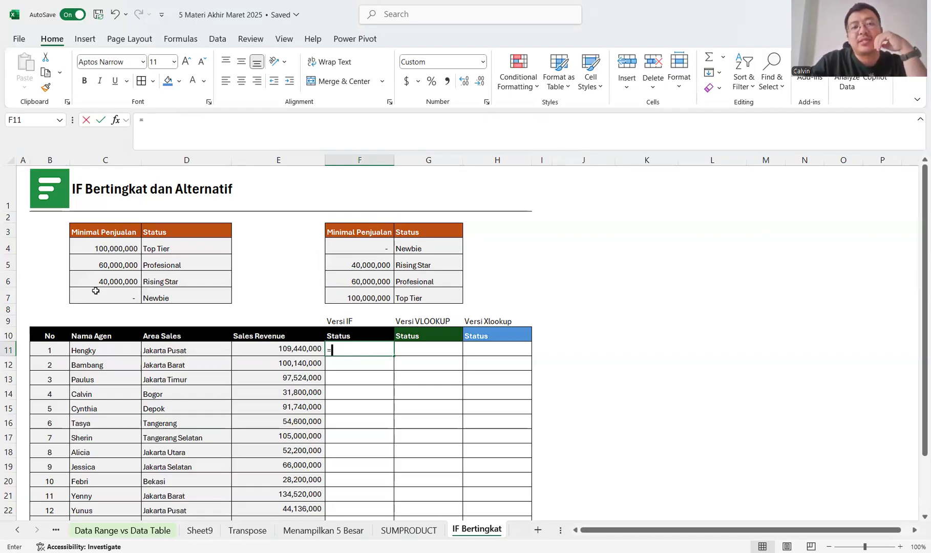
{"action": "type", "text": "IF("}
{"action": "left_click", "coordinate": [274, 348]}
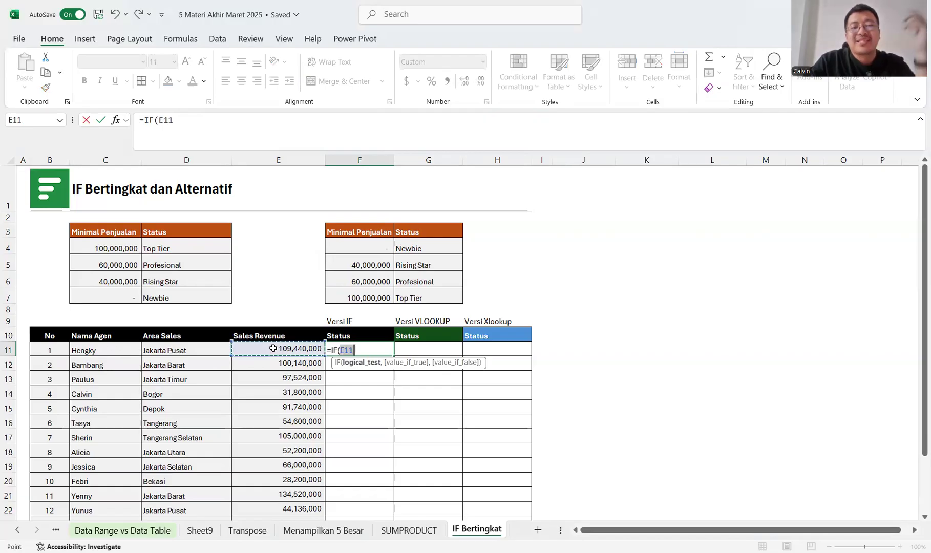
{"action": "type", "text": ">"}
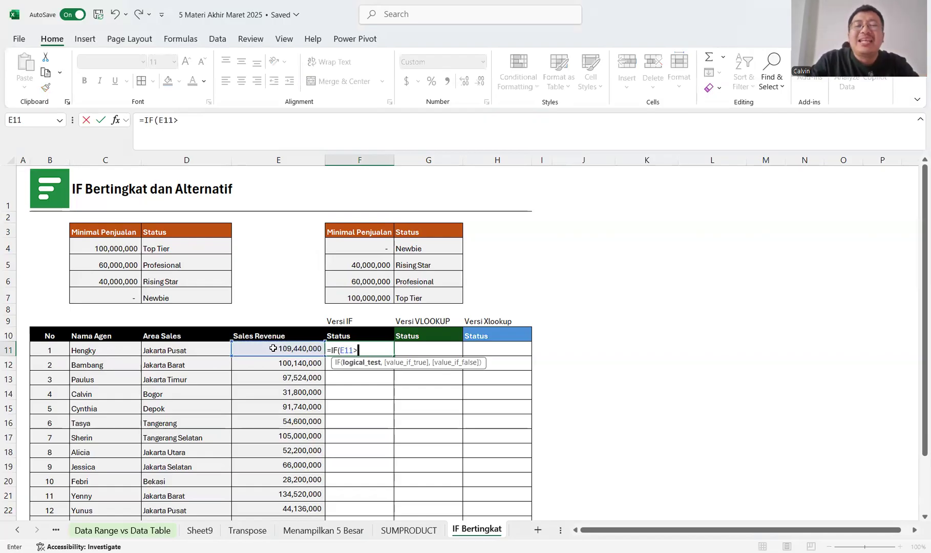
{"action": "type", "text": "="}
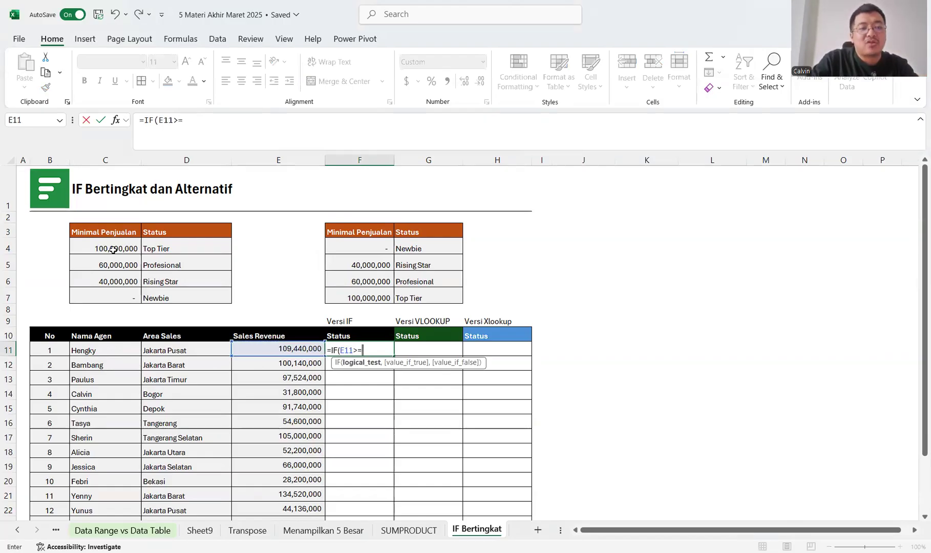
{"action": "left_click", "coordinate": [113, 250]}
{"action": "key", "text": "F4"}
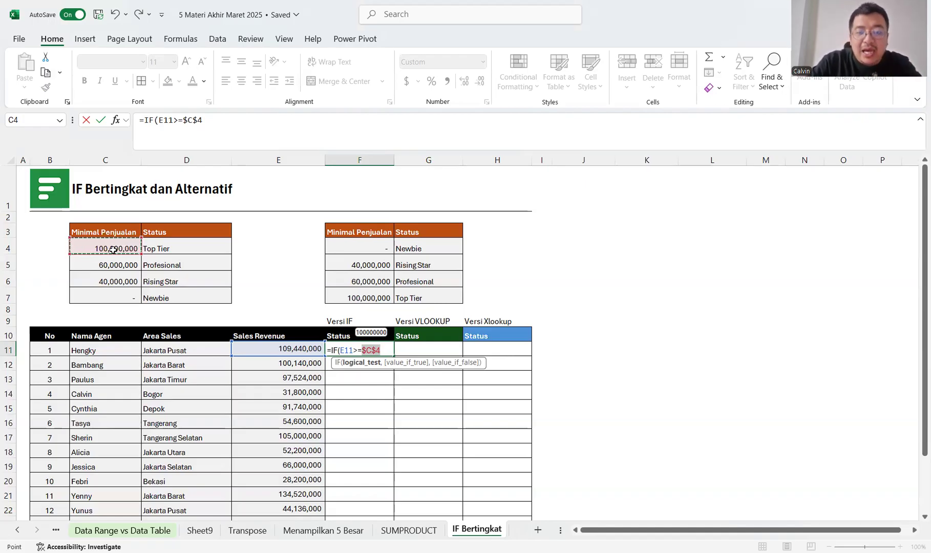
{"action": "type", "text": ","}
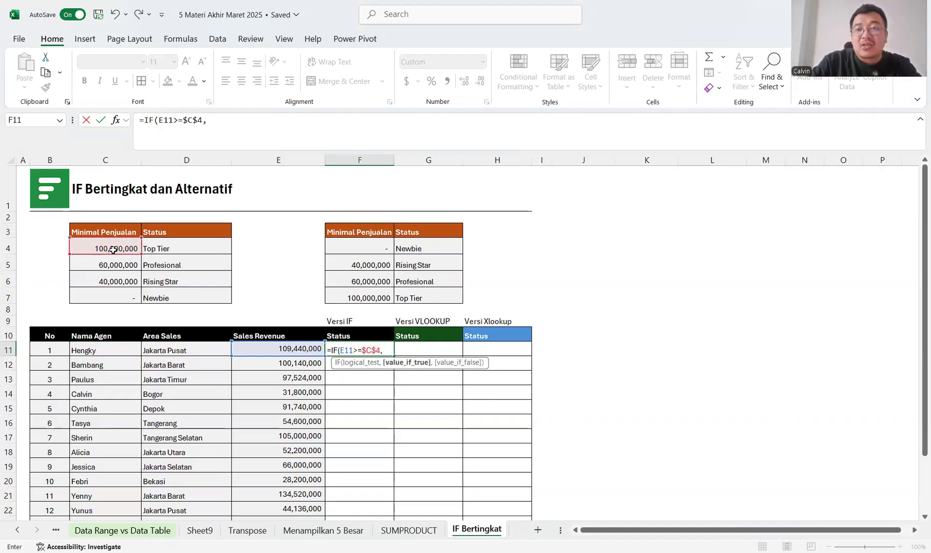
{"action": "type", "text": "\""}
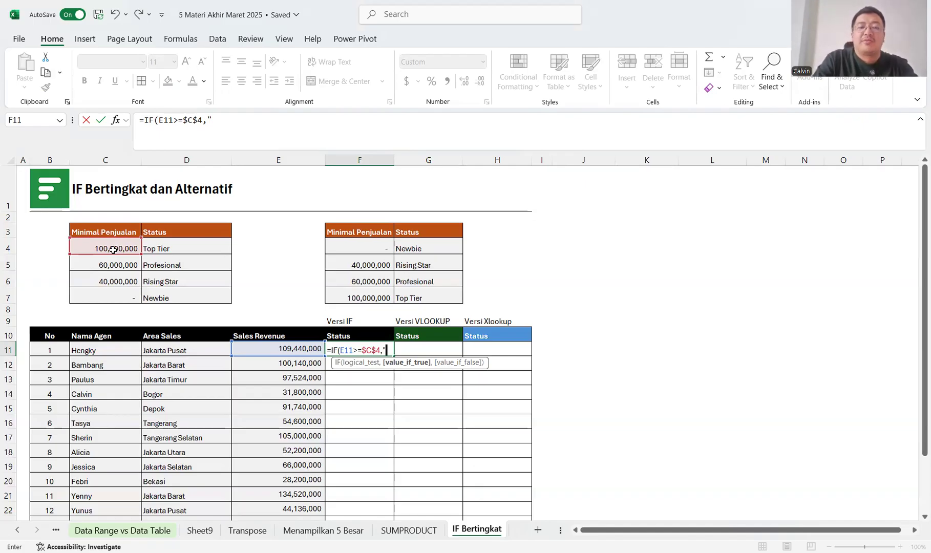
{"action": "type", "text": "Top Tier\""}
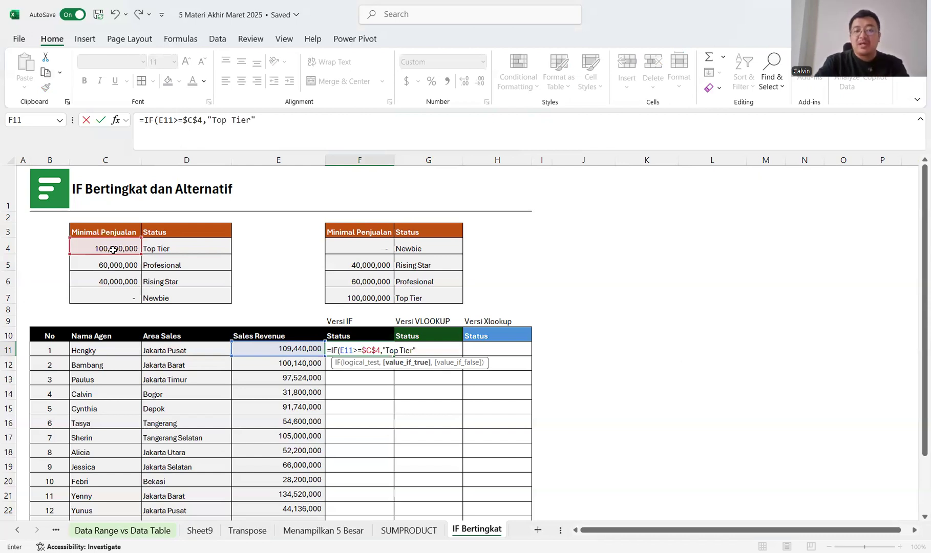
Step: Nest a second IF as the false value in F11, returning "Professional" when E11>=$C$5
{"action": "type", "text": ","}
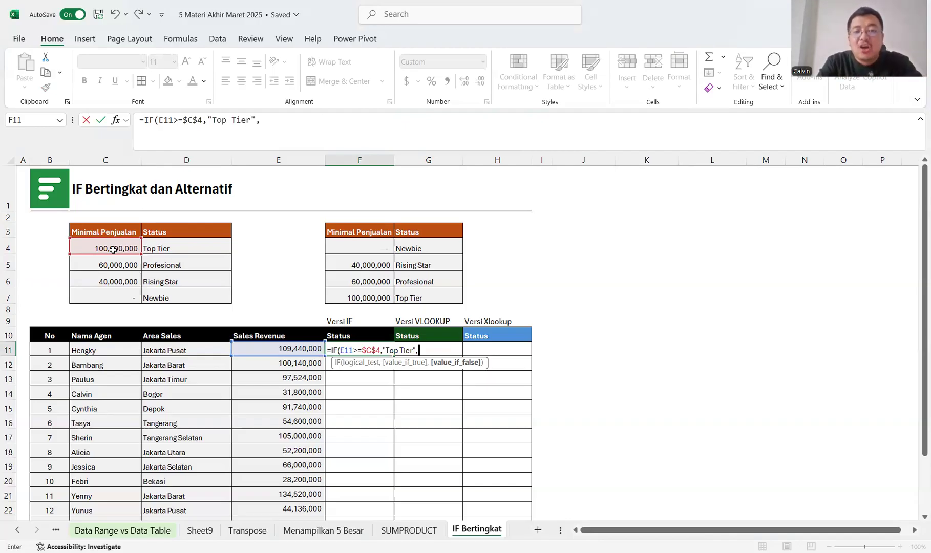
{"action": "type", "text": "IF("}
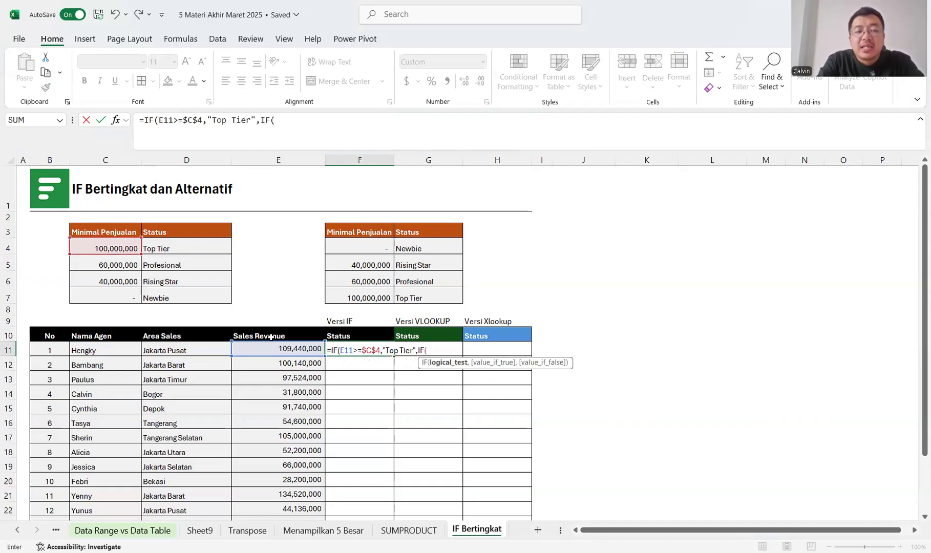
{"action": "left_click", "coordinate": [281, 351]}
{"action": "type", "text": ">="}
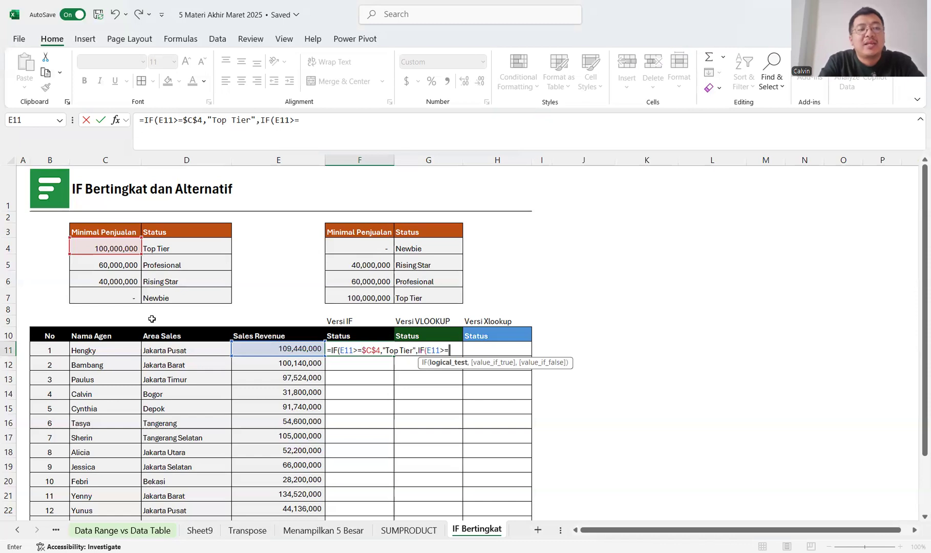
{"action": "left_click", "coordinate": [133, 263]}
{"action": "key", "text": "F4"}
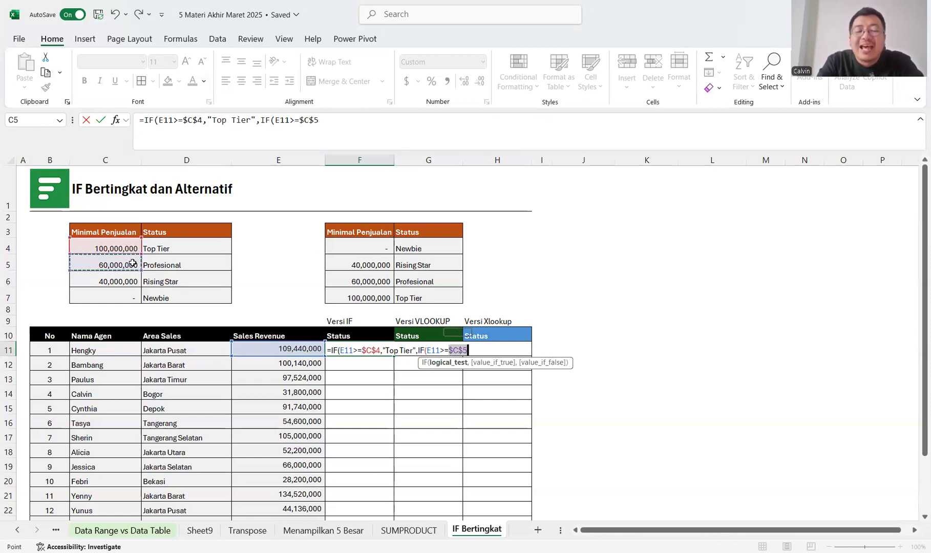
{"action": "type", "text": ",\""}
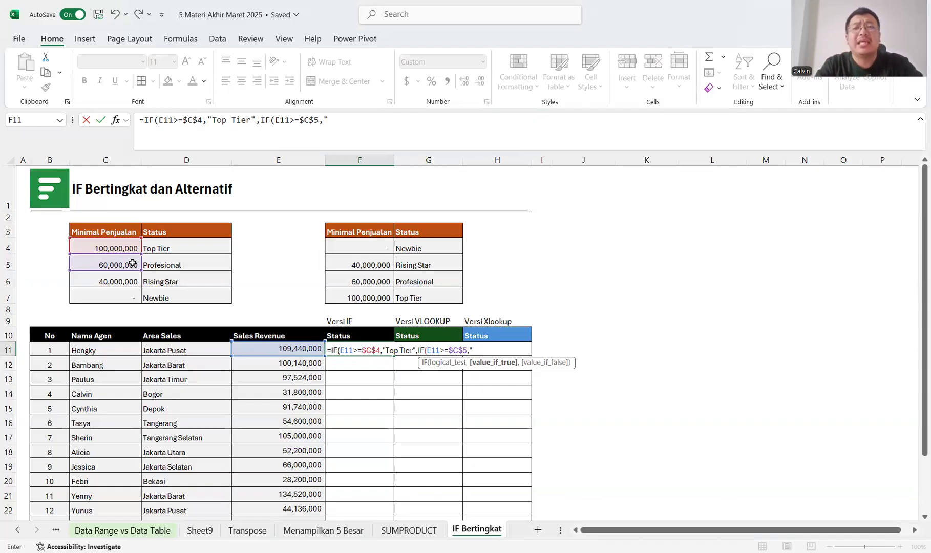
{"action": "type", "text": "Professional\","}
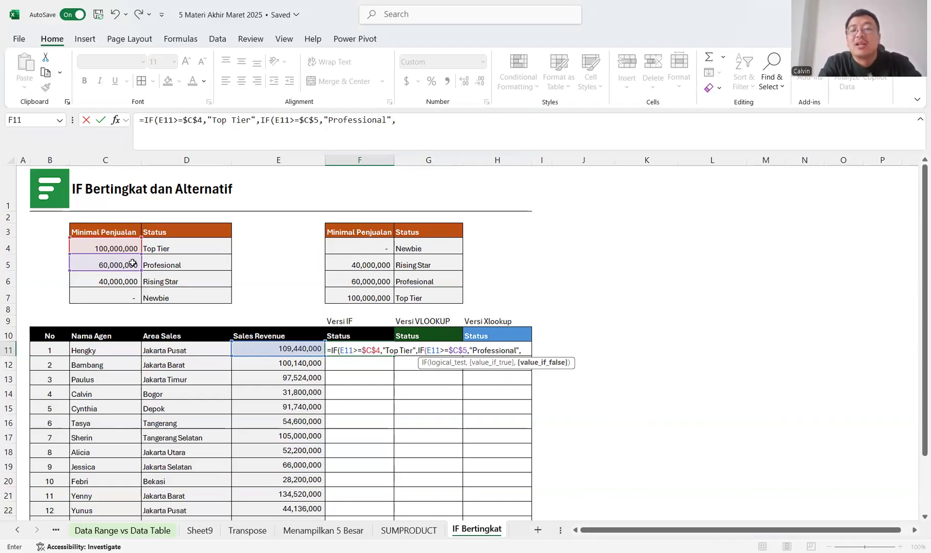
Step: Nest a third IF in F11 that returns "Rising Star" when E11>=$C$6 and otherwise "Newbie"
{"action": "type", "text": "IF("}
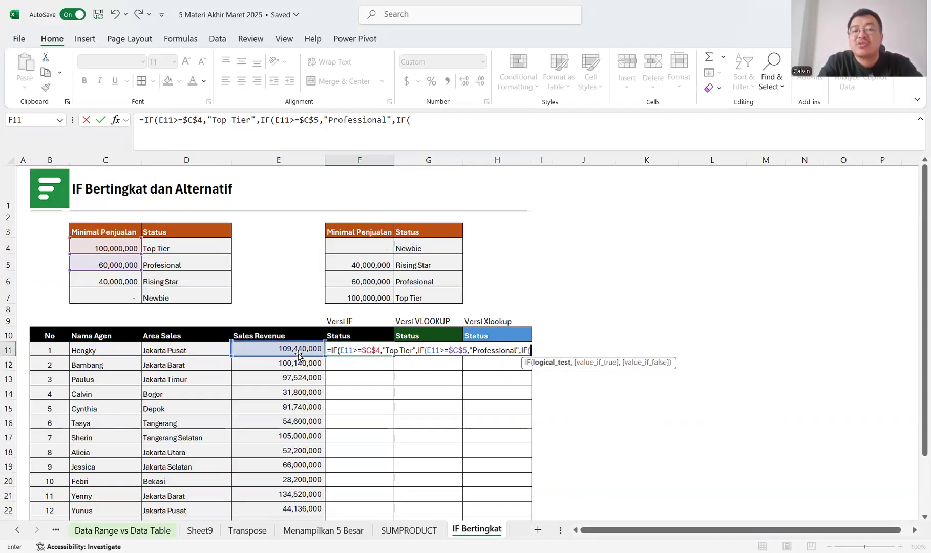
{"action": "left_click", "coordinate": [294, 349]}
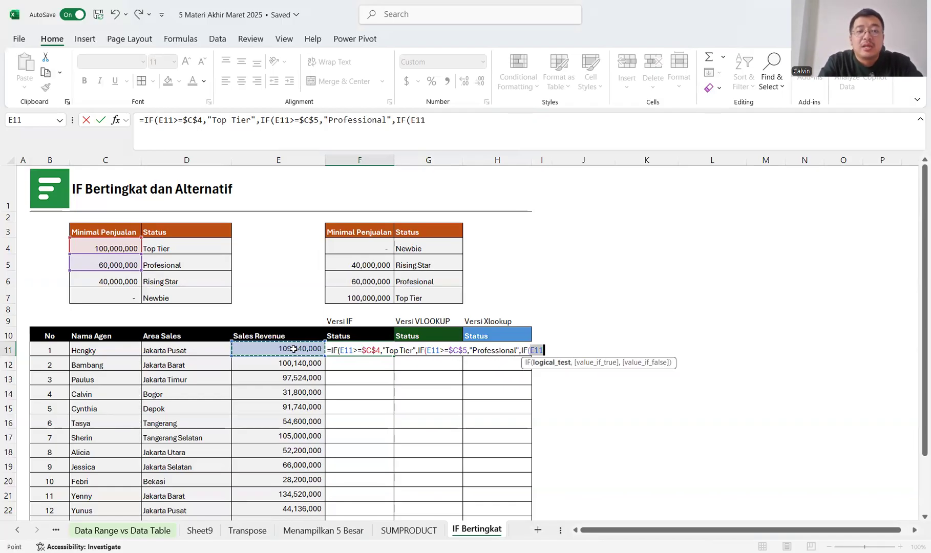
{"action": "type", "text": ">="}
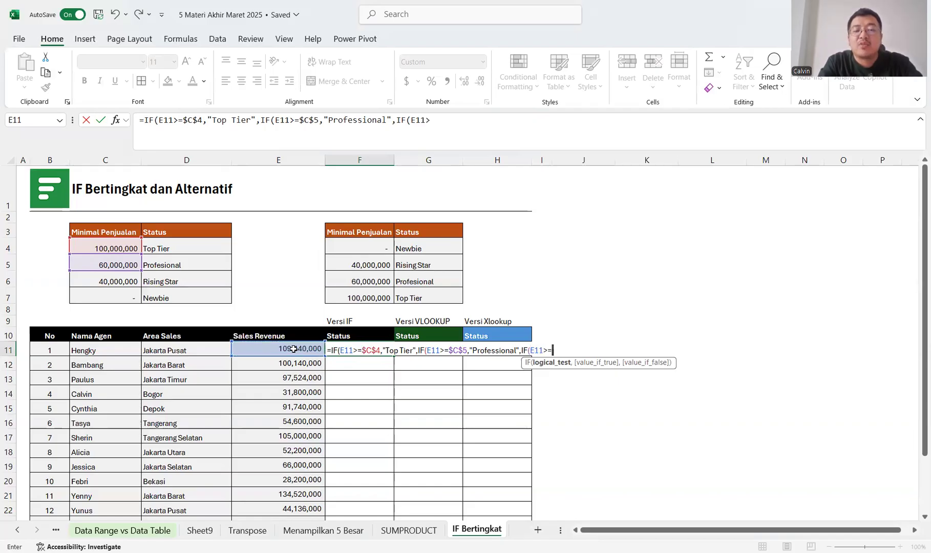
{"action": "left_click", "coordinate": [118, 282]}
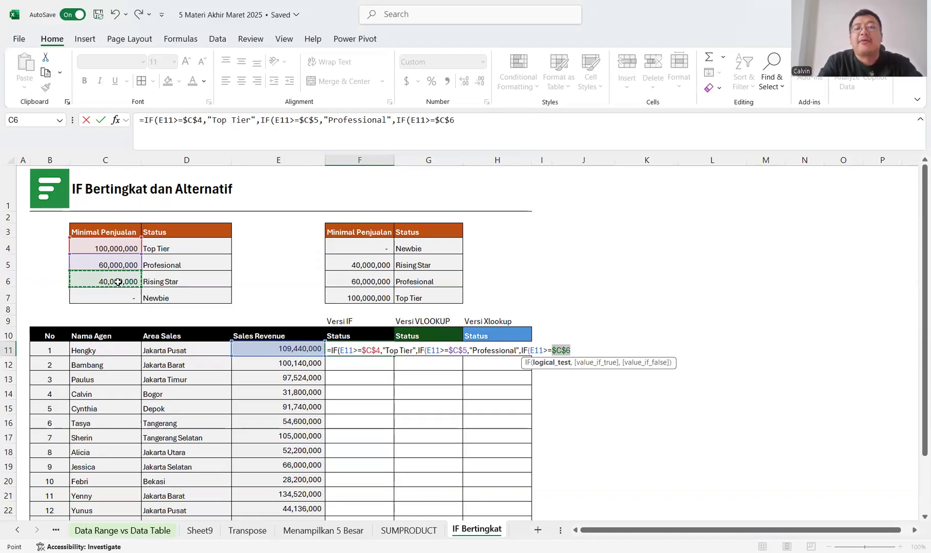
{"action": "type", "text": ",\""}
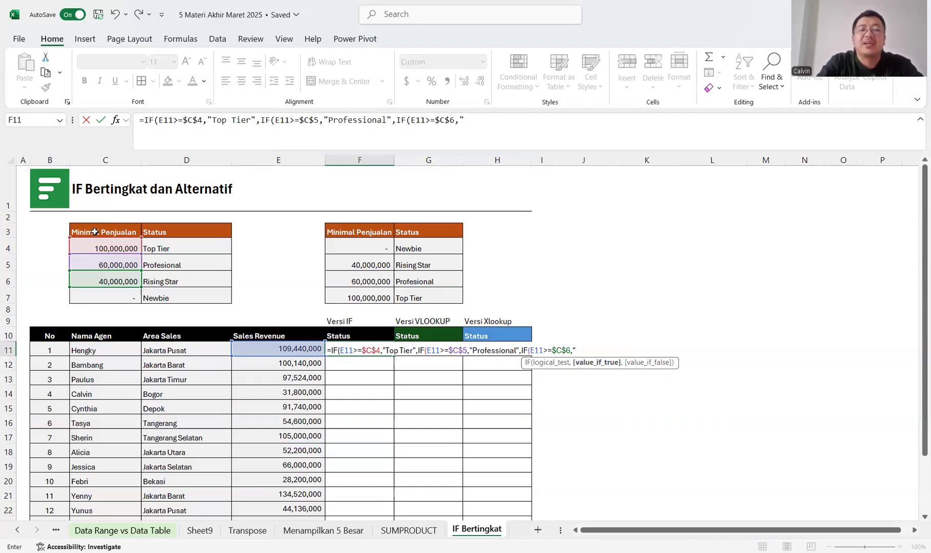
{"action": "type", "text": "Rising Star\",\"Newbie\")"}
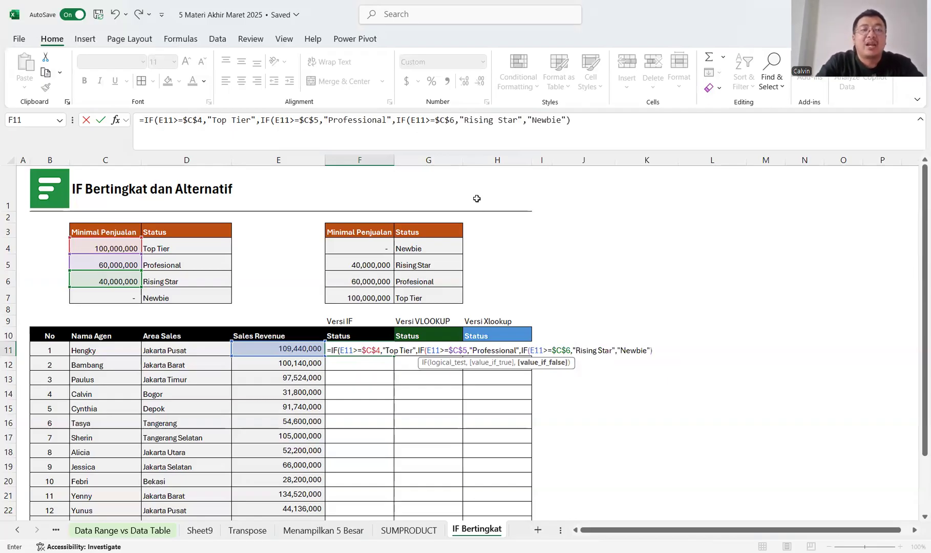
Step: Break the F11 formula into three lines, one per IF, and enlarge the formula bar to fit them
{"action": "left_click", "coordinate": [262, 121]}
{"action": "key", "text": "alt+Return"}
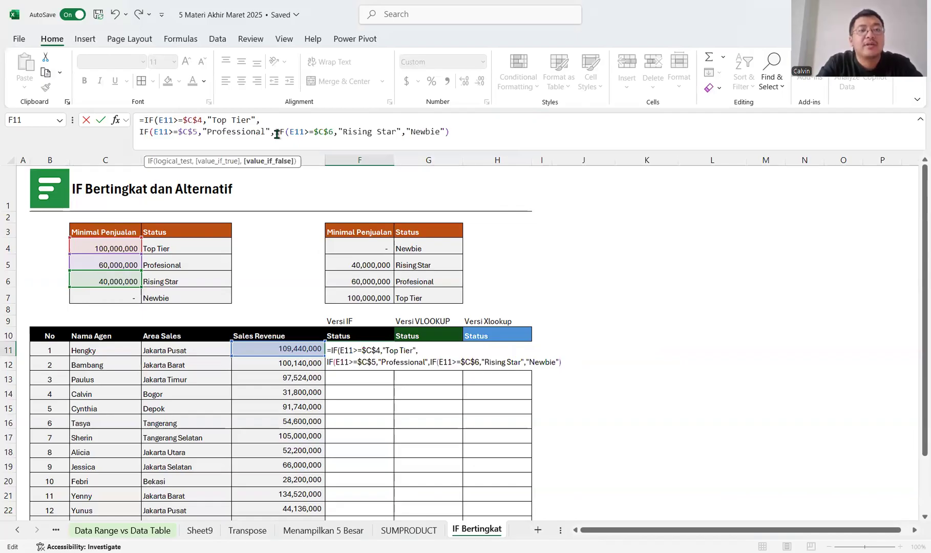
{"action": "left_click", "coordinate": [276, 133]}
{"action": "key", "text": "alt+Return"}
{"action": "left_click", "coordinate": [333, 140]}
{"action": "left_click_drag", "start_coordinate": [333, 153], "coordinate": [333, 164]}
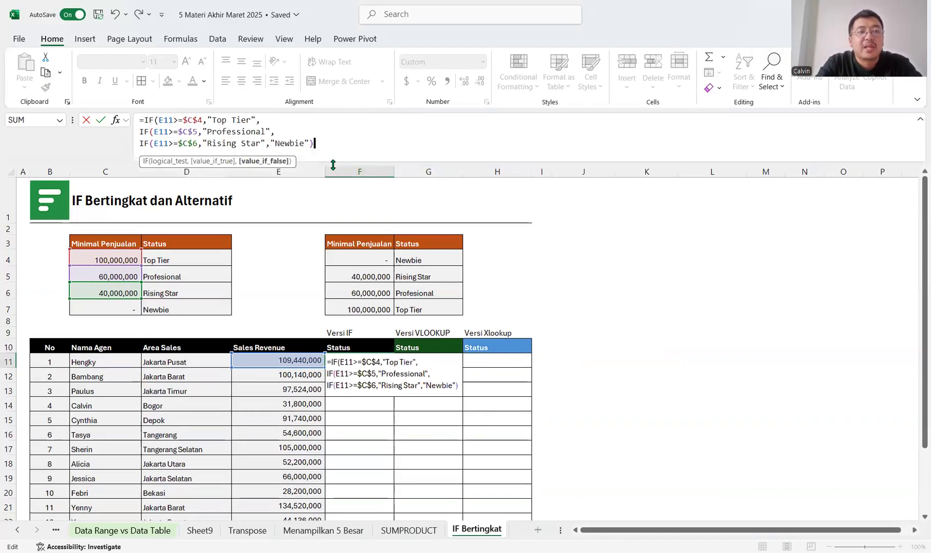
Step: Complete the F11 formula with its two missing closing parentheses and fill it down through F26
{"action": "left_click", "coordinate": [166, 120]}
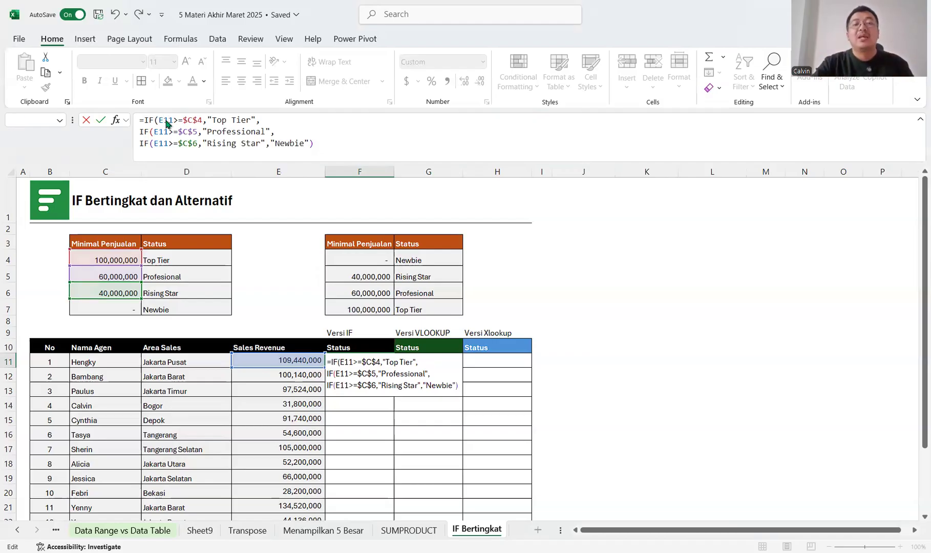
{"action": "left_click", "coordinate": [547, 251]}
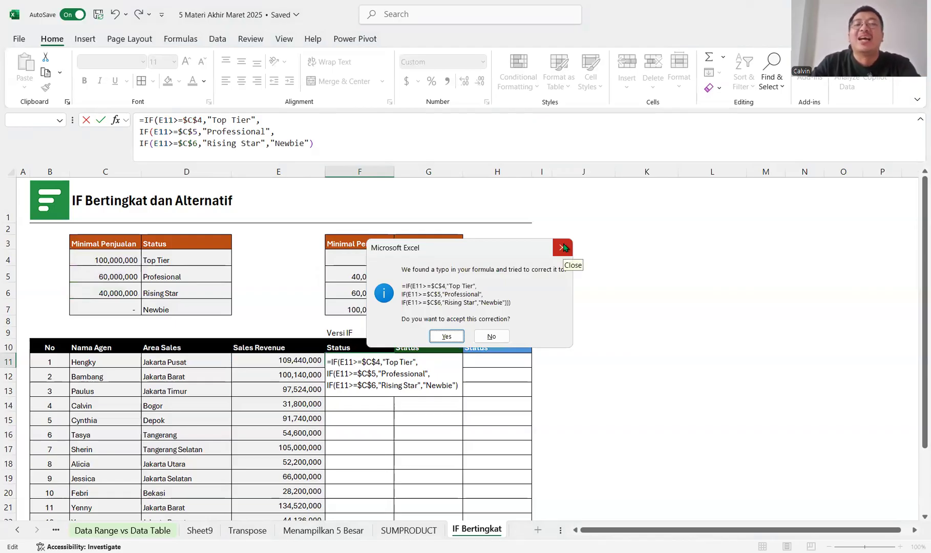
{"action": "left_click", "coordinate": [564, 248]}
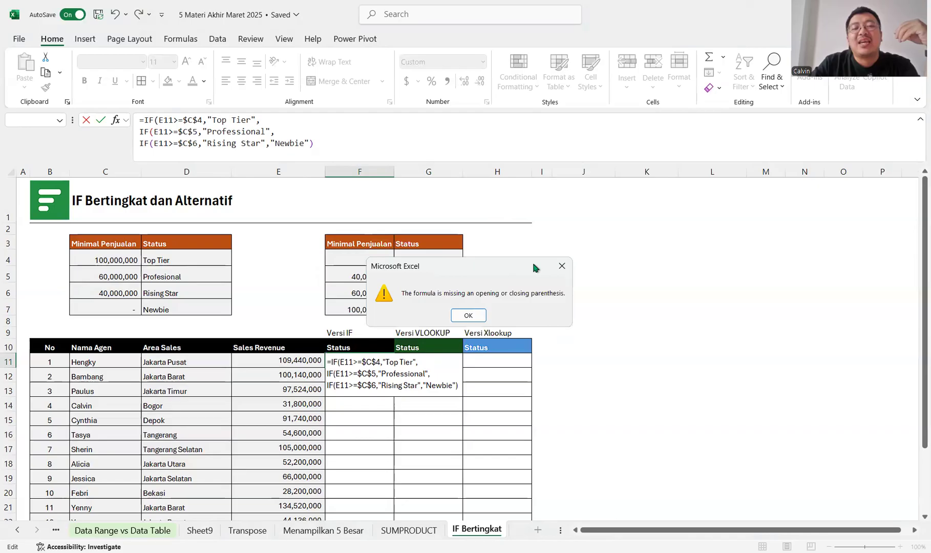
{"action": "left_click", "coordinate": [475, 317]}
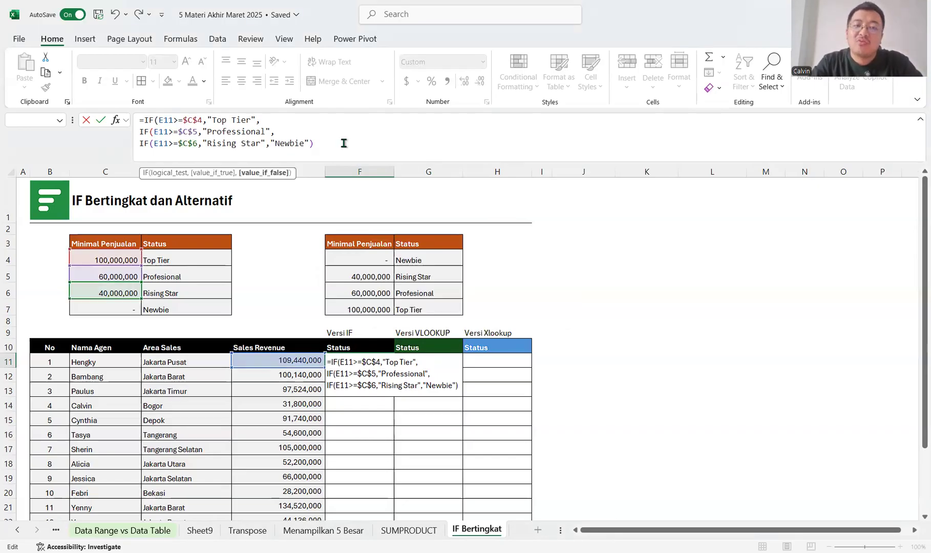
{"action": "type", "text": "))"}
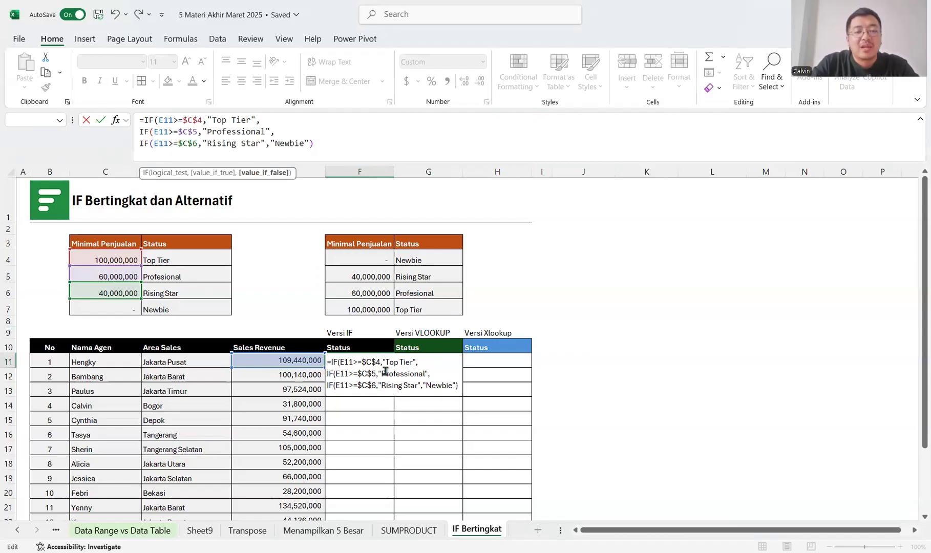
{"action": "key", "text": "ctrl+Return"}
{"action": "double_click", "coordinate": [393, 368]}
{"action": "scroll", "coordinate": [393, 370], "scroll_direction": "down", "scroll_amount": 2}
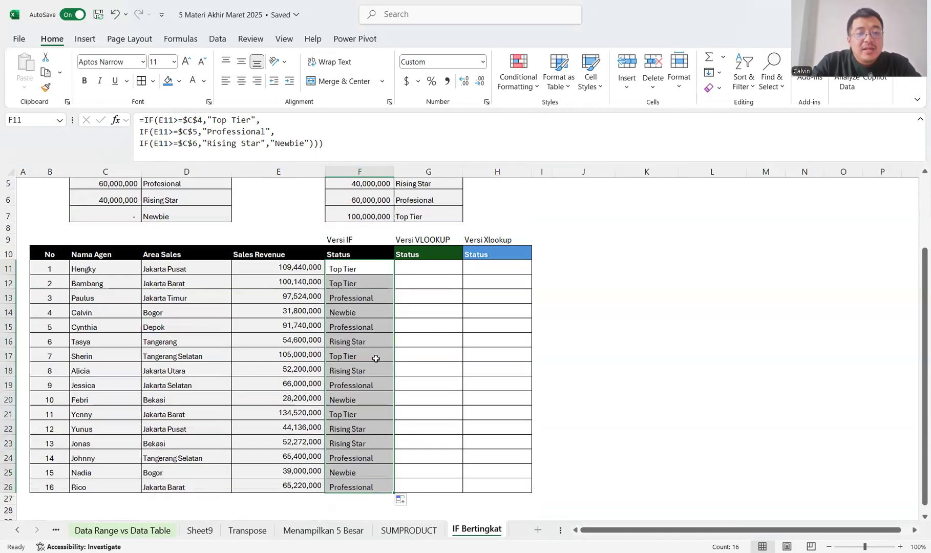
Step: Check the status formula in F14 against the Sales Revenue in E14 and the first threshold table
{"action": "left_click", "coordinate": [299, 308]}
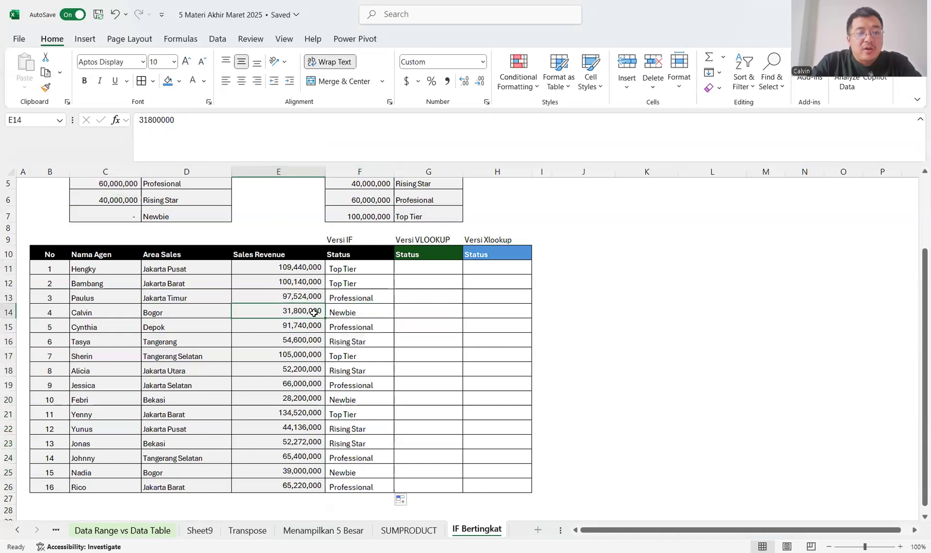
{"action": "left_click", "coordinate": [348, 314]}
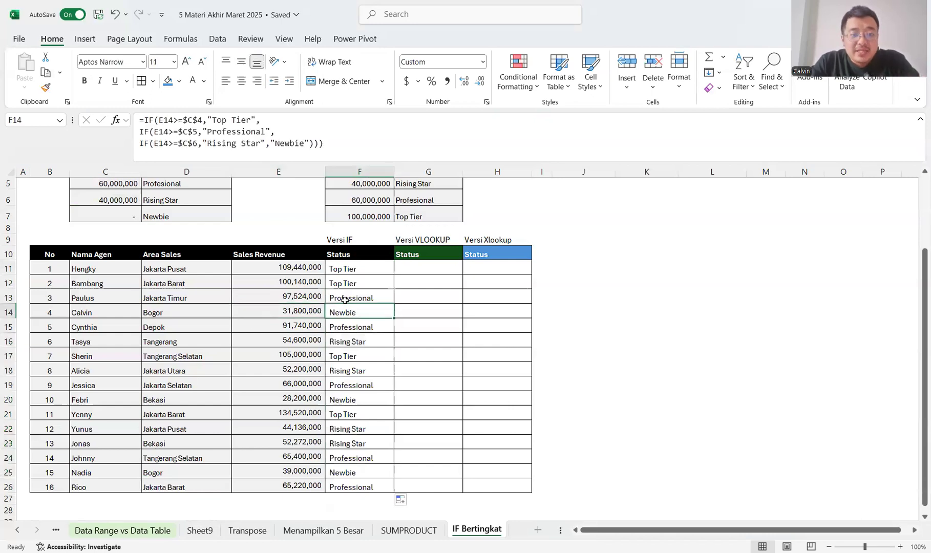
{"action": "double_click", "coordinate": [356, 307]}
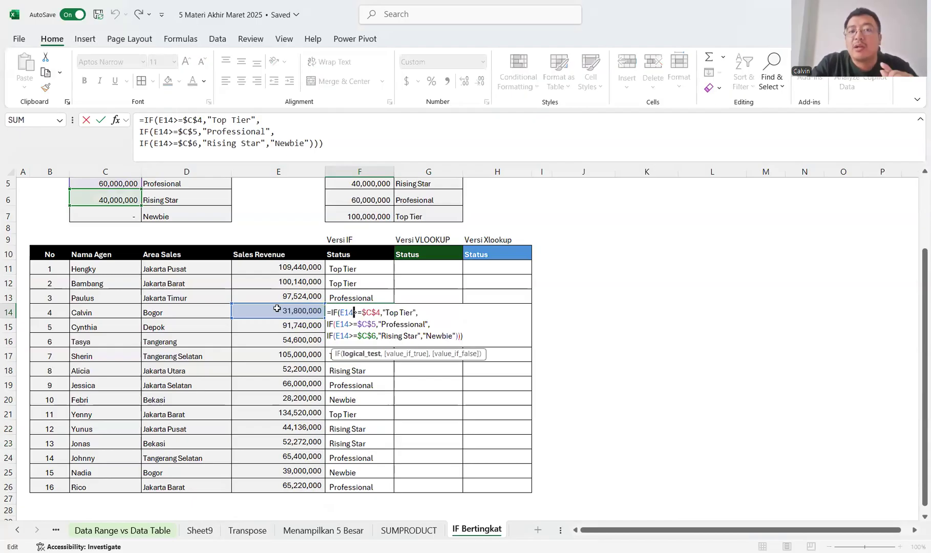
{"action": "scroll", "coordinate": [277, 308], "scroll_direction": "up", "scroll_amount": 1}
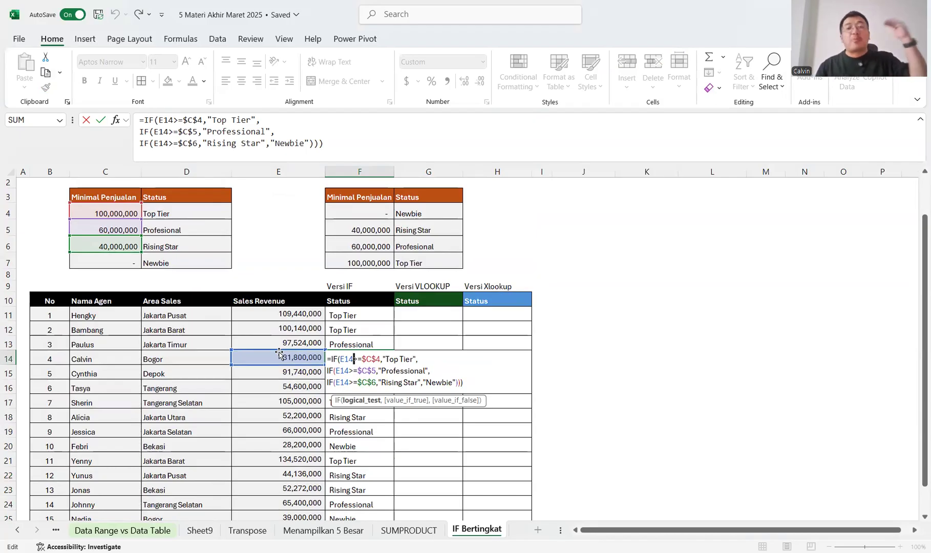
{"action": "key", "text": "Return"}
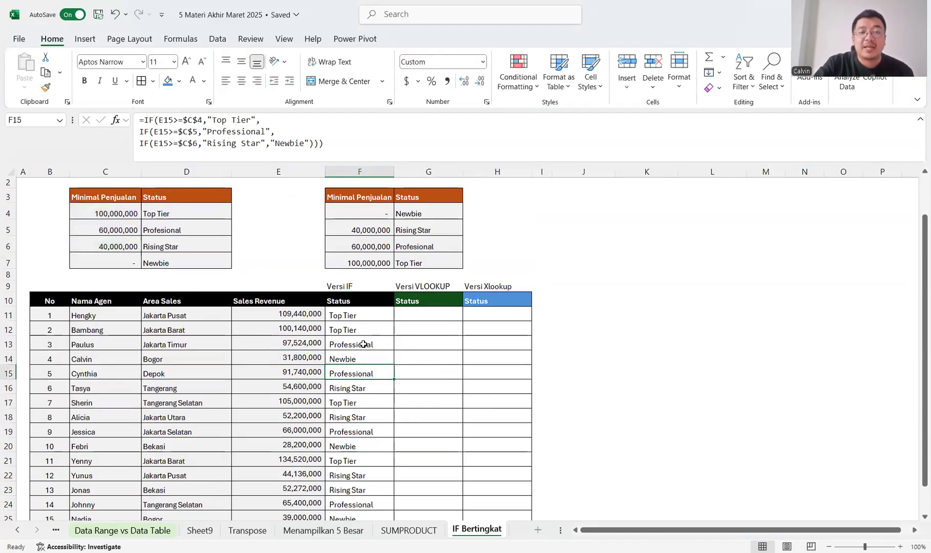
{"action": "key", "text": "ctrl+Down"}
{"action": "scroll", "coordinate": [355, 404], "scroll_direction": "up", "scroll_amount": 5}
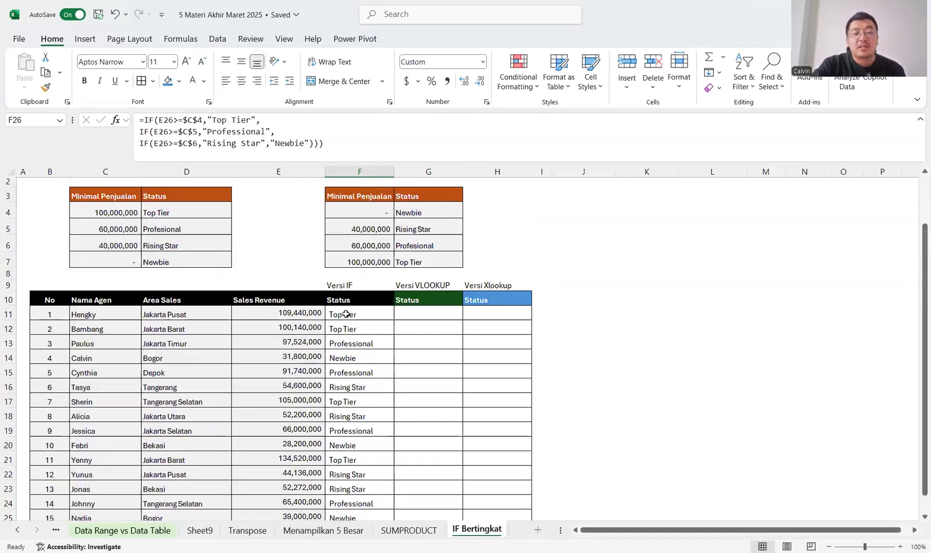
Step: Inspect the nested IF formulas in F11 and F13 and the cells they refer to
{"action": "double_click", "coordinate": [359, 316]}
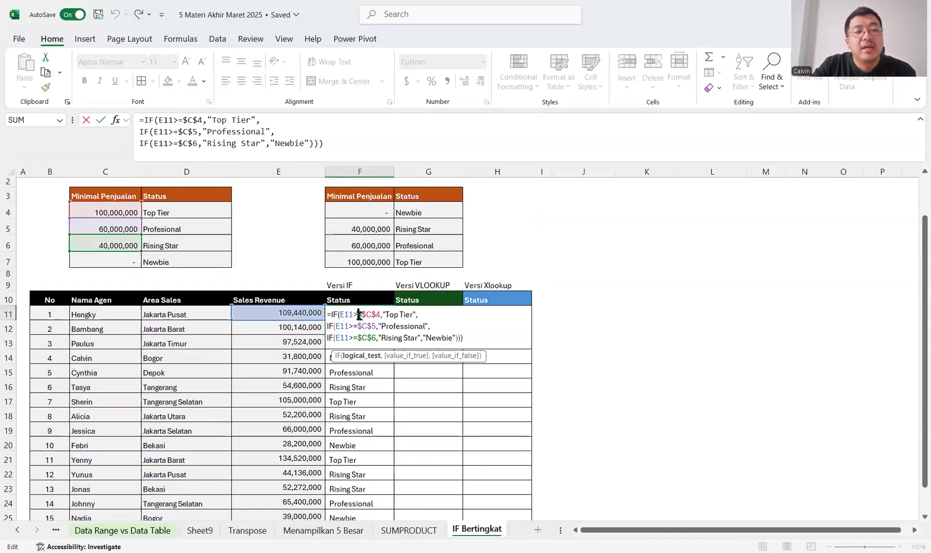
{"action": "key", "text": "Escape"}
{"action": "double_click", "coordinate": [364, 343]}
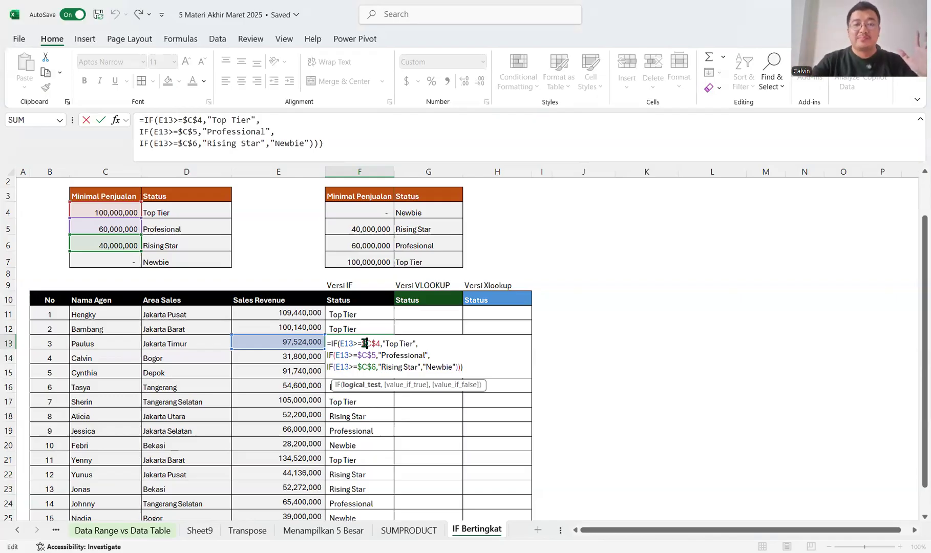
{"action": "left_click", "coordinate": [364, 358]}
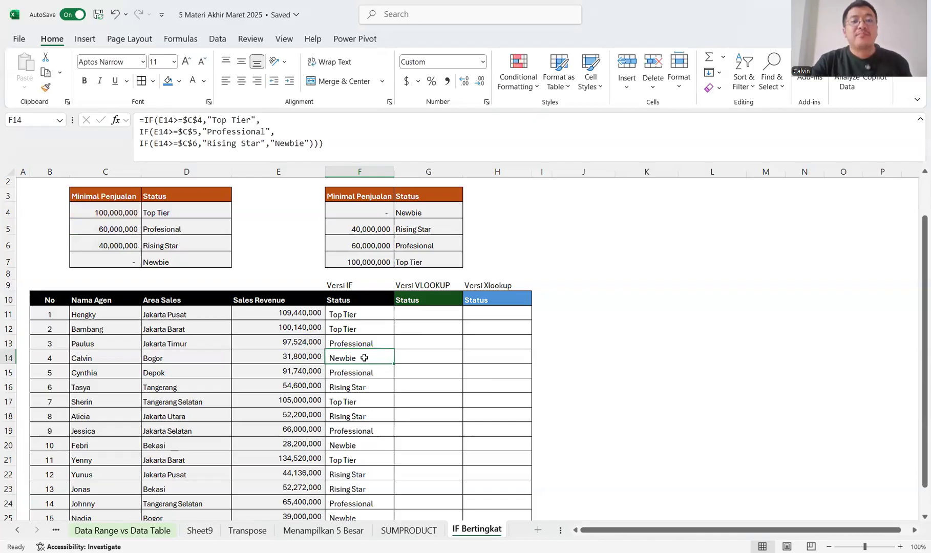
{"action": "left_click", "coordinate": [366, 343]}
{"action": "key", "text": "F2"}
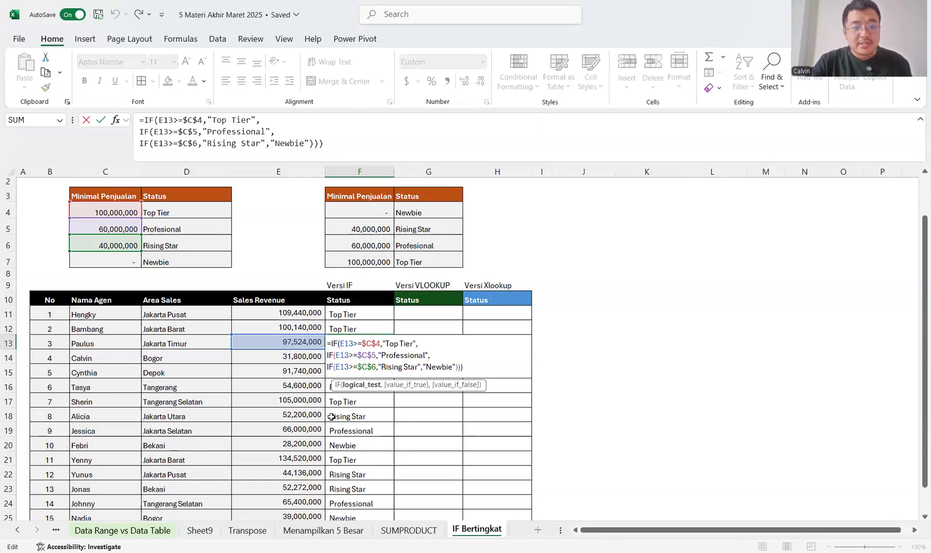
{"action": "key", "text": "Return"}
Step: Compare the status in F18 with its Sales Revenue, and review the nested IF formulas in F18 and F14
{"action": "left_click", "coordinate": [340, 469]}
{"action": "left_click", "coordinate": [354, 416]}
{"action": "left_click_drag", "start_coordinate": [353, 416], "coordinate": [254, 418]}
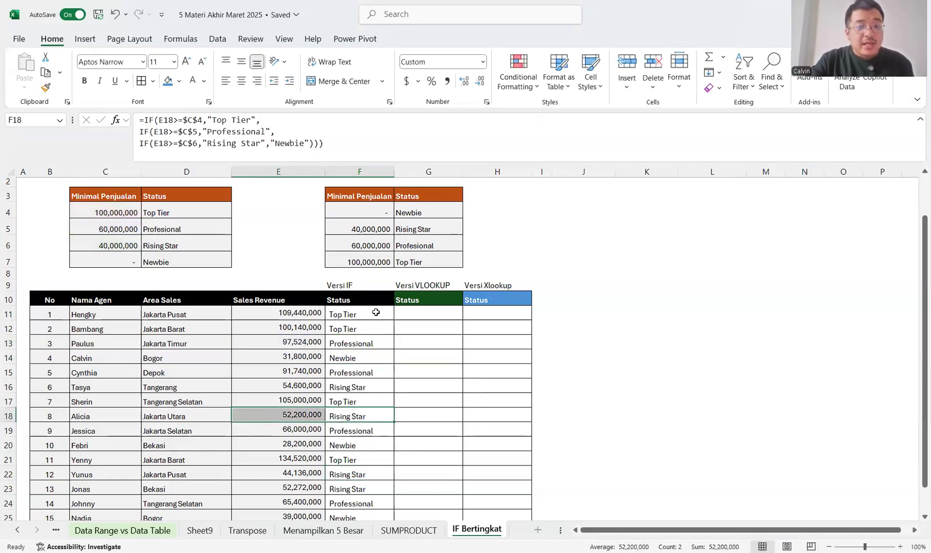
{"action": "double_click", "coordinate": [359, 416]}
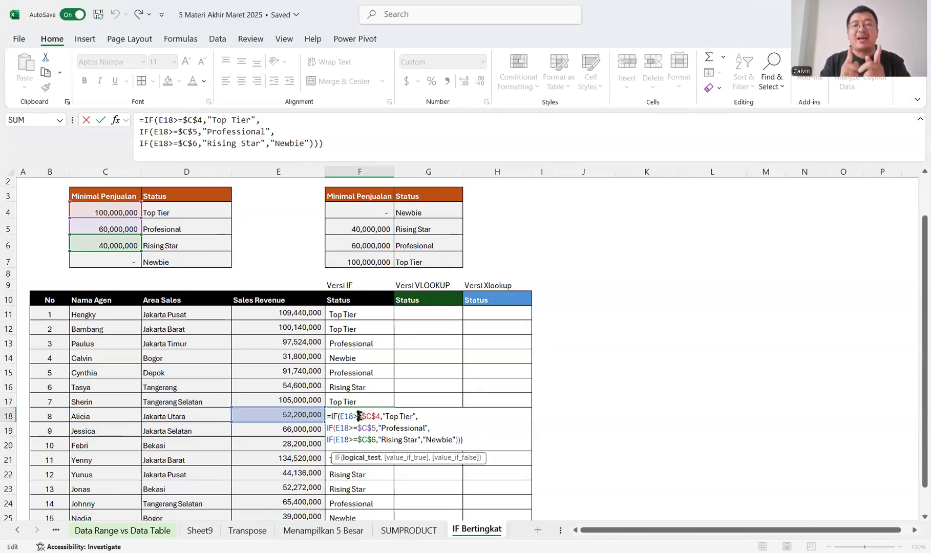
{"action": "left_click", "coordinate": [359, 360]}
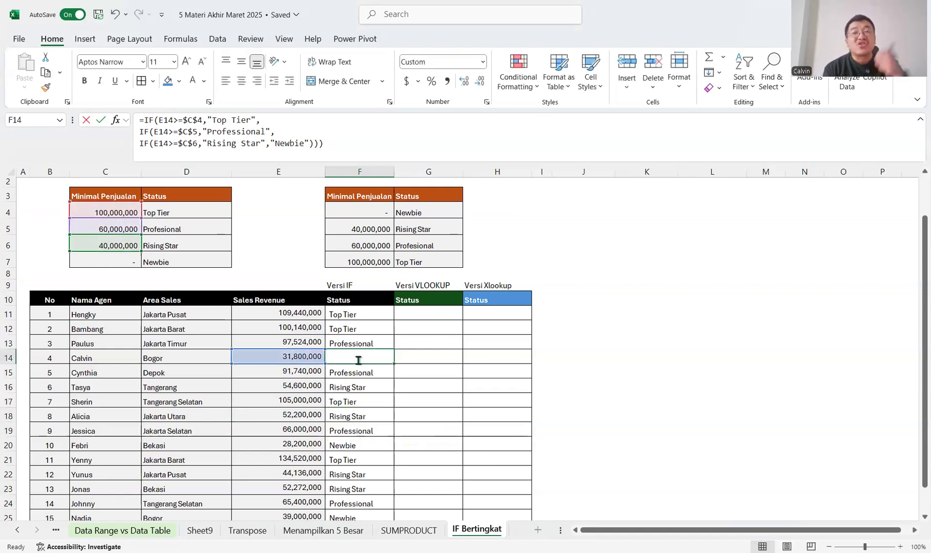
{"action": "double_click", "coordinate": [359, 360]}
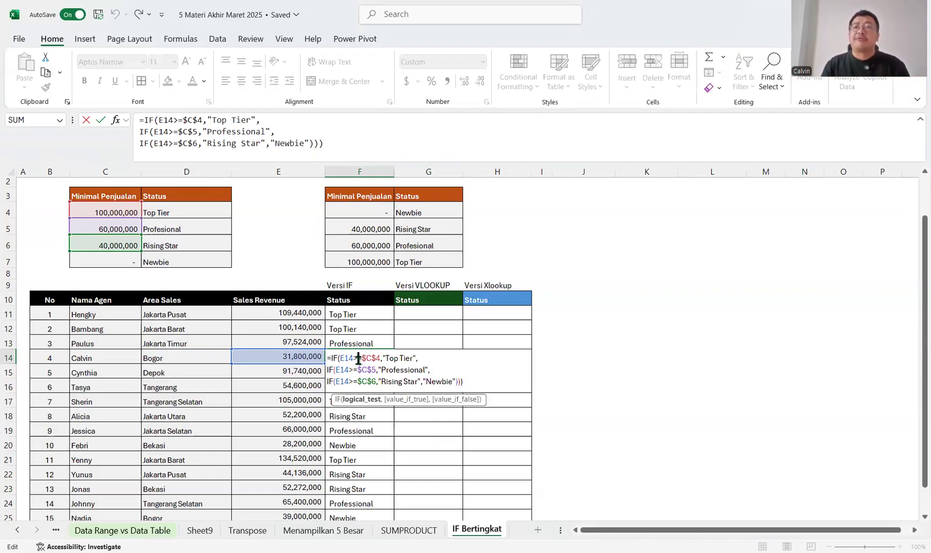
{"action": "key", "text": "Return"}
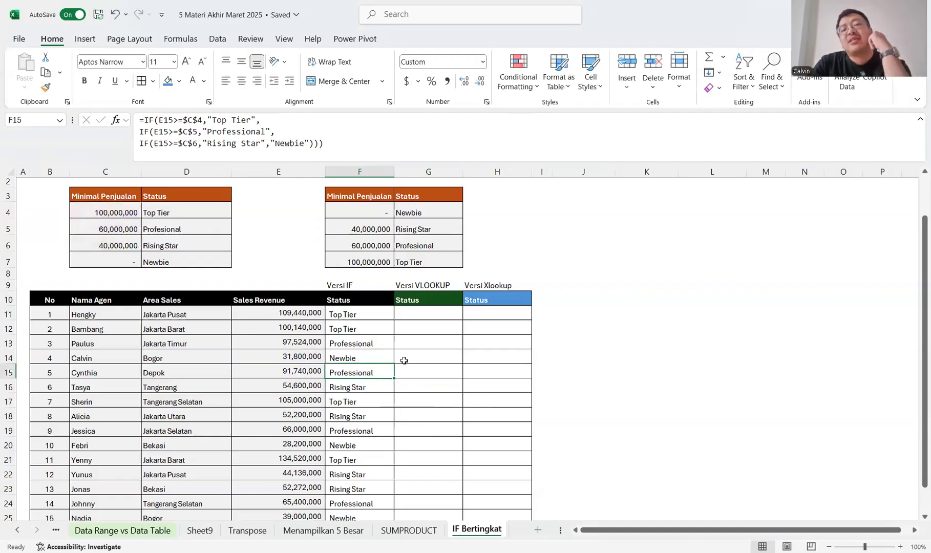
Step: Start a VLOOKUP formula in G11 with E11 as the lookup value and $F$4:$G$7 as the table array
{"action": "left_click", "coordinate": [438, 312]}
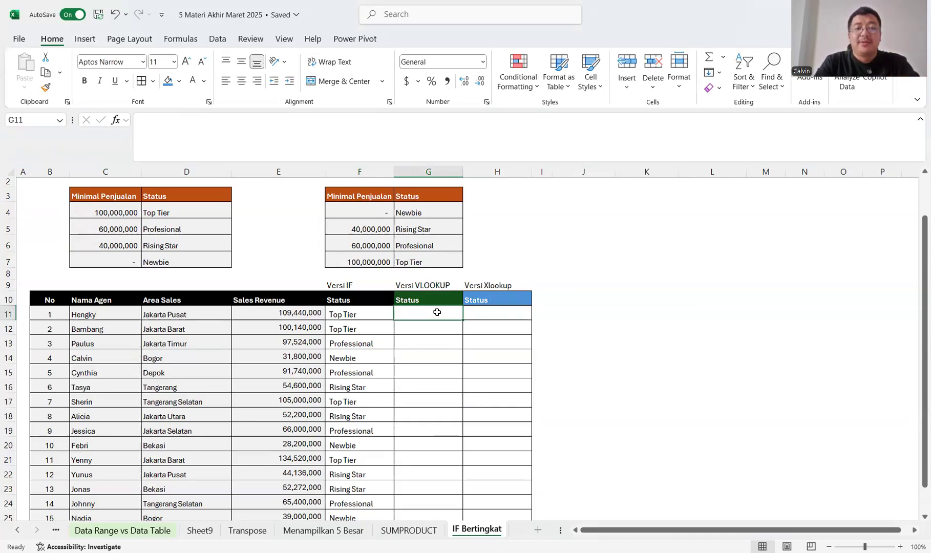
{"action": "type", "text": "="}
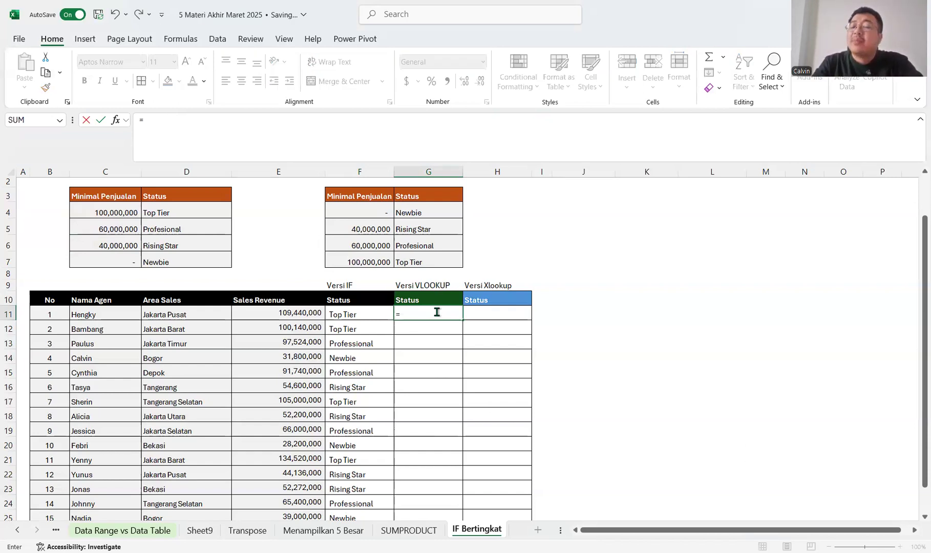
{"action": "type", "text": "VLOOKUP("}
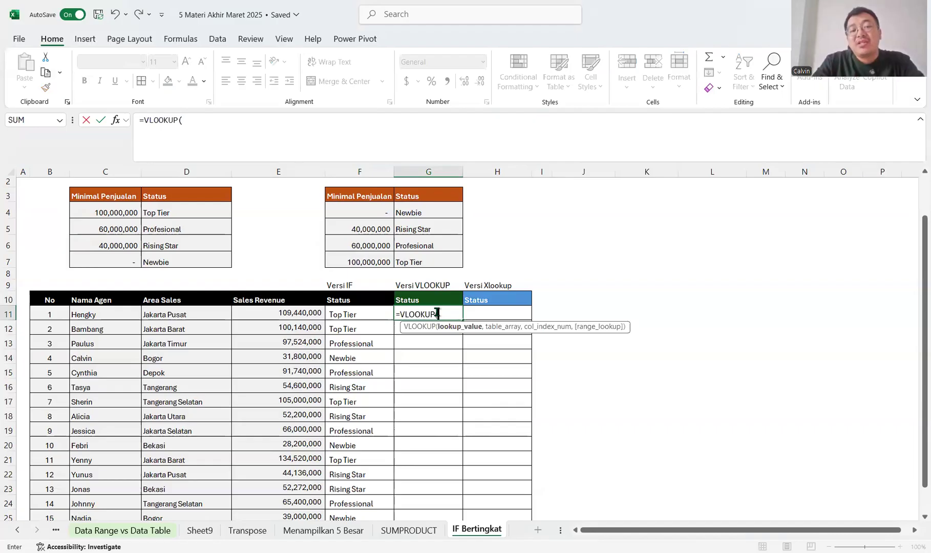
{"action": "left_click", "coordinate": [310, 307]}
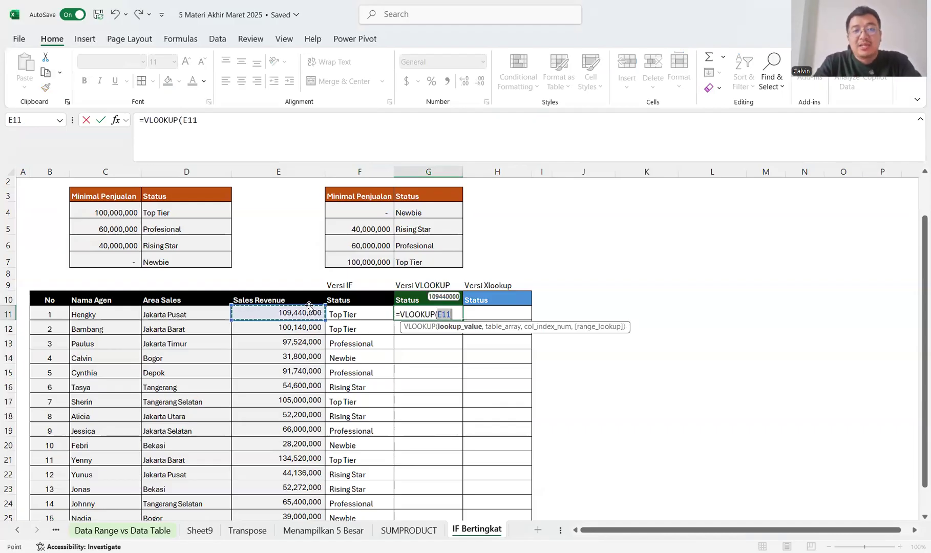
{"action": "type", "text": ","}
{"action": "left_click_drag", "start_coordinate": [374, 215], "coordinate": [453, 263]}
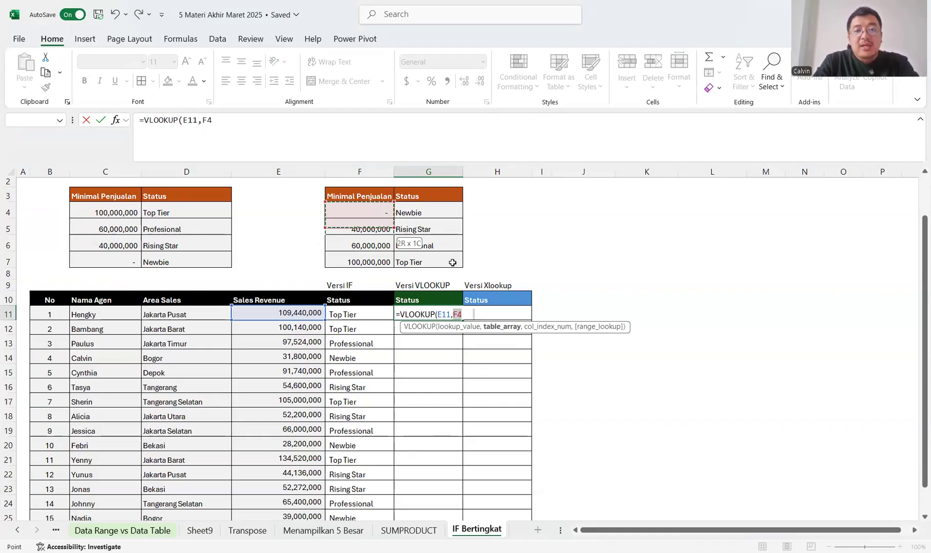
{"action": "left_click_drag", "start_coordinate": [453, 262], "coordinate": [453, 263]}
{"action": "key", "text": "F4"}
{"action": "type", "text": ","}
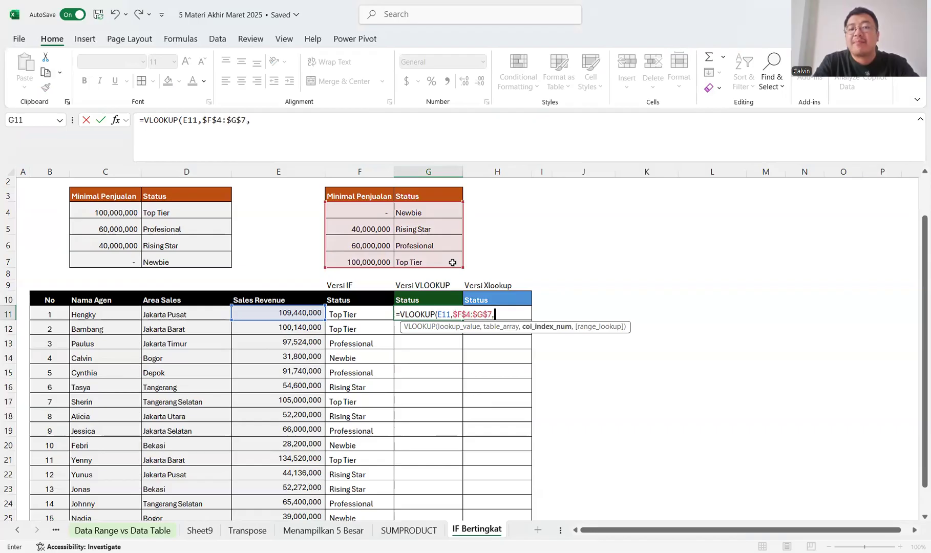
Step: Complete the VLOOKUP formula in G11 with column index 2 and range lookup 0, and check the thresholds in F5:F7
{"action": "type", "text": "2,0)"}
{"action": "key", "text": "Return"}
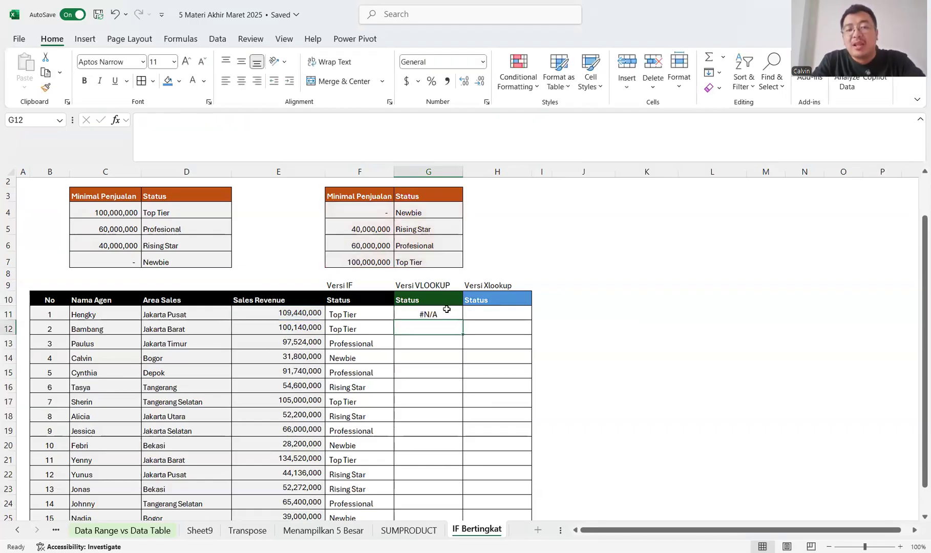
{"action": "left_click", "coordinate": [446, 310]}
{"action": "left_click", "coordinate": [372, 227]}
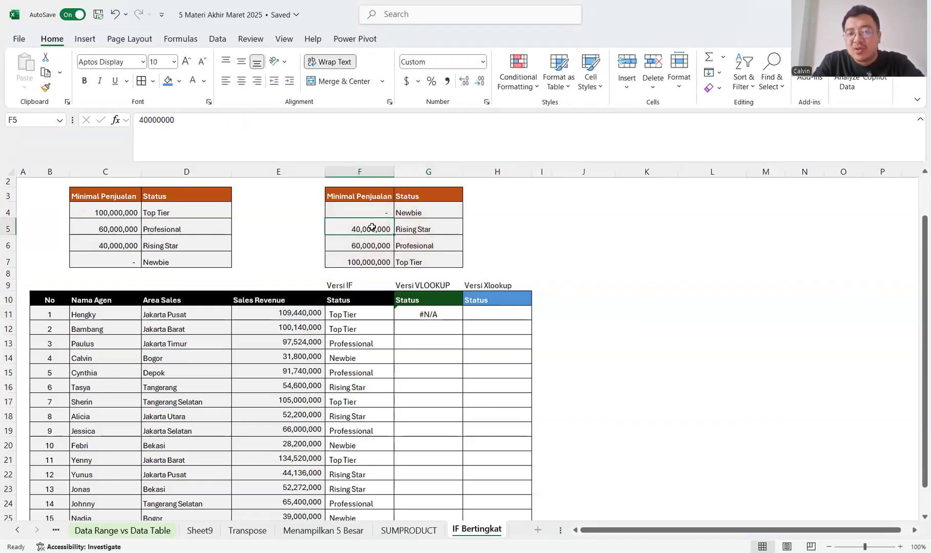
{"action": "left_click", "coordinate": [373, 248]}
{"action": "left_click", "coordinate": [373, 262]}
Step: Set the Sales Revenue in E11 to 100000000 to test the exact-match VLOOKUP
{"action": "left_click", "coordinate": [294, 311]}
{"action": "double_click", "coordinate": [295, 312]}
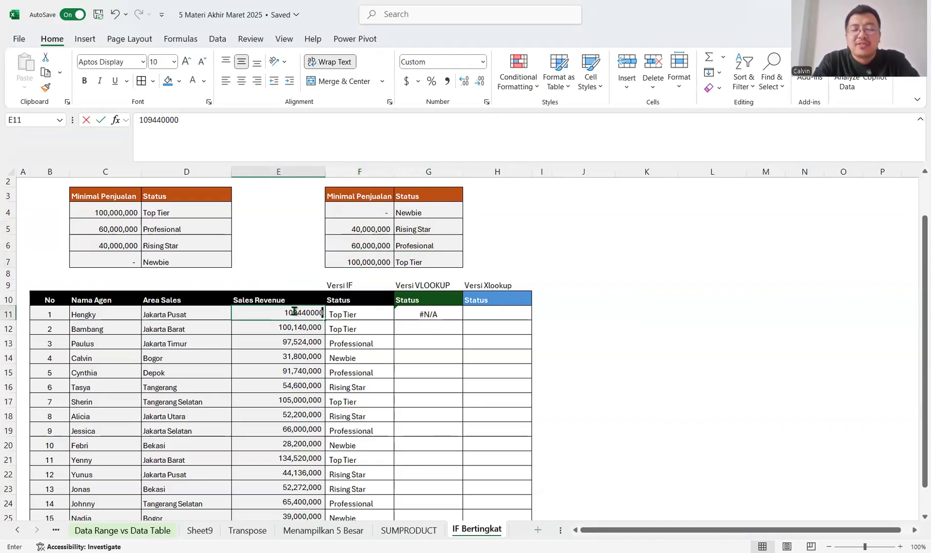
{"action": "key", "text": "Delete"}
{"action": "key", "text": "Delete"}
{"action": "key", "text": "Delete"}
{"action": "key", "text": "Delete"}
{"action": "key", "text": "Delete"}
{"action": "key", "text": "Delete"}
{"action": "key", "text": "Delete"}
{"action": "type", "text": "00000000"}
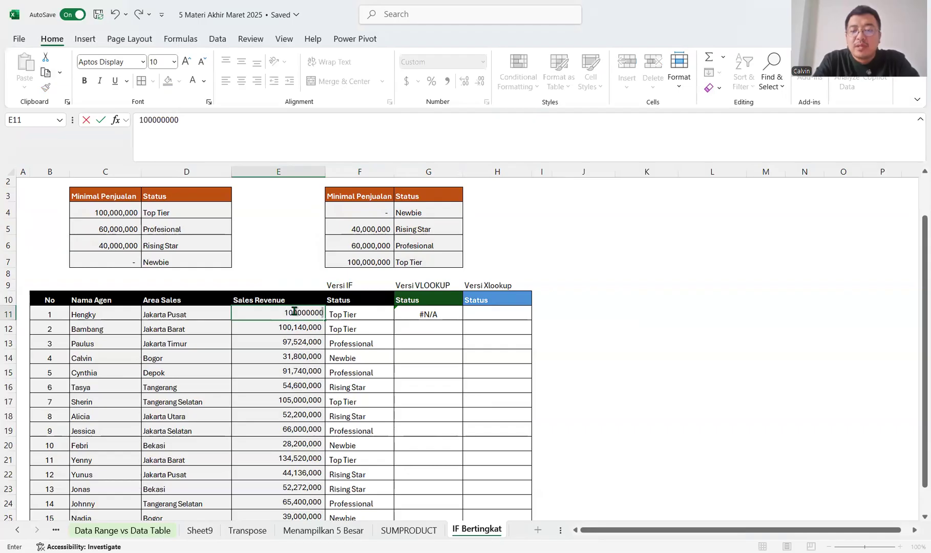
{"action": "key", "text": "Return"}
Step: Compare the status in G11 with the 100,000,000 threshold row, and undo the last Sales Revenue change
{"action": "left_click", "coordinate": [425, 302]}
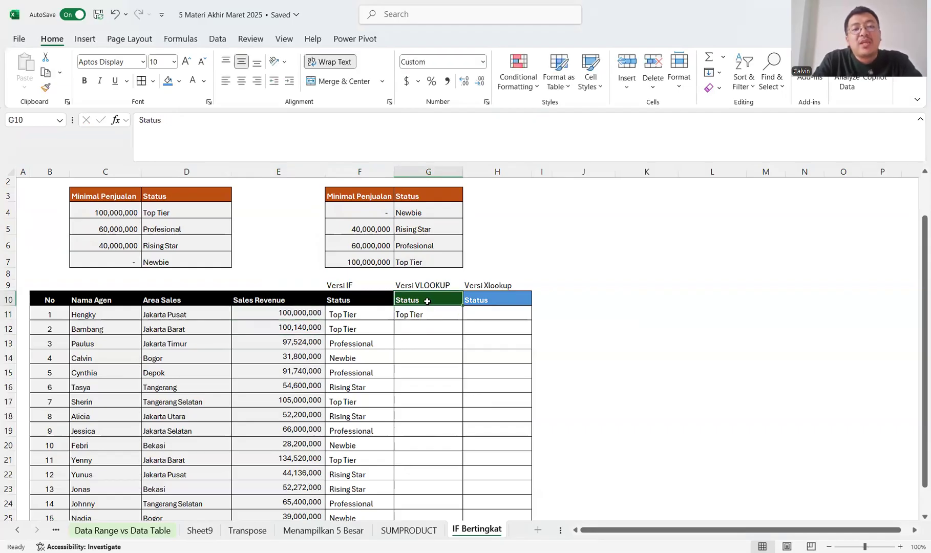
{"action": "left_click", "coordinate": [361, 257]}
{"action": "left_click", "coordinate": [444, 259]}
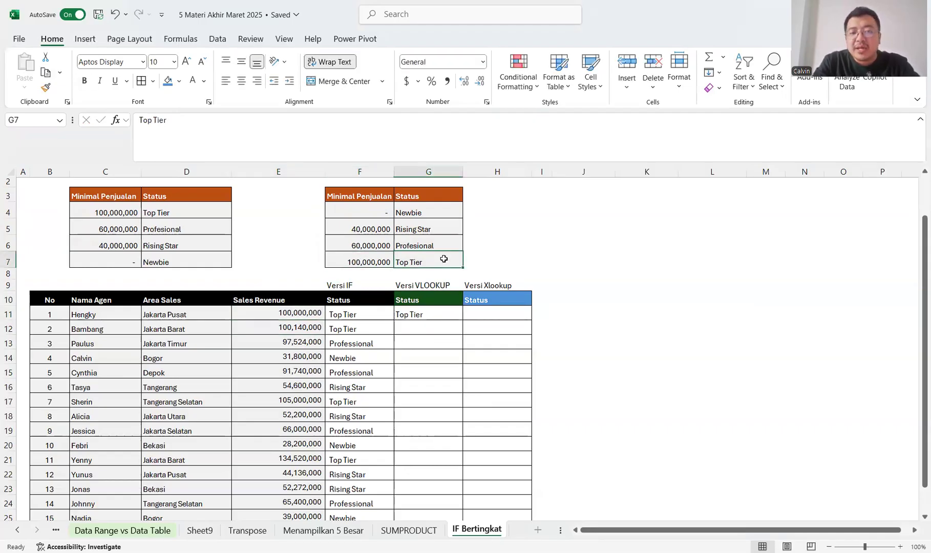
{"action": "left_click", "coordinate": [281, 315]}
{"action": "key", "text": "ctrl+z"}
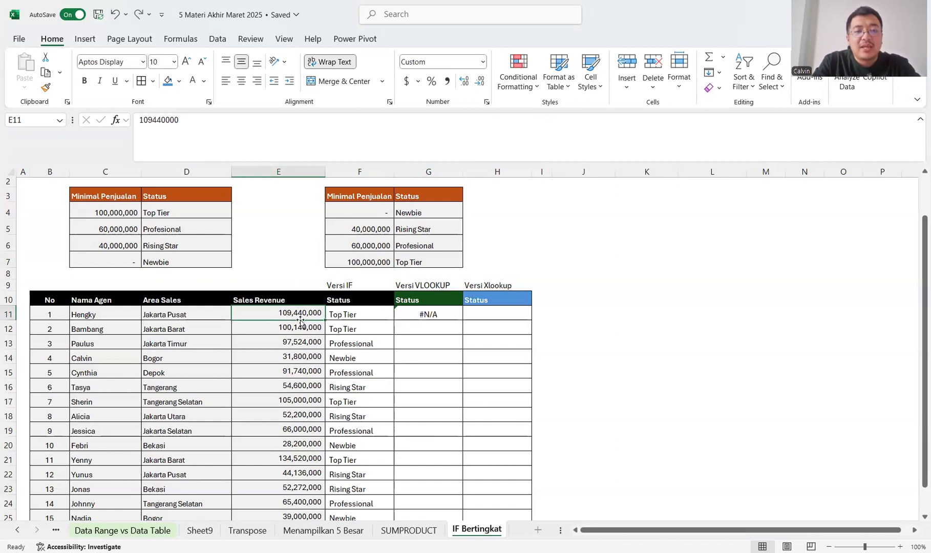
Step: Change the range lookup argument of the VLOOKUP in G11 to 1, and check the result against the second threshold table
{"action": "left_click", "coordinate": [451, 315]}
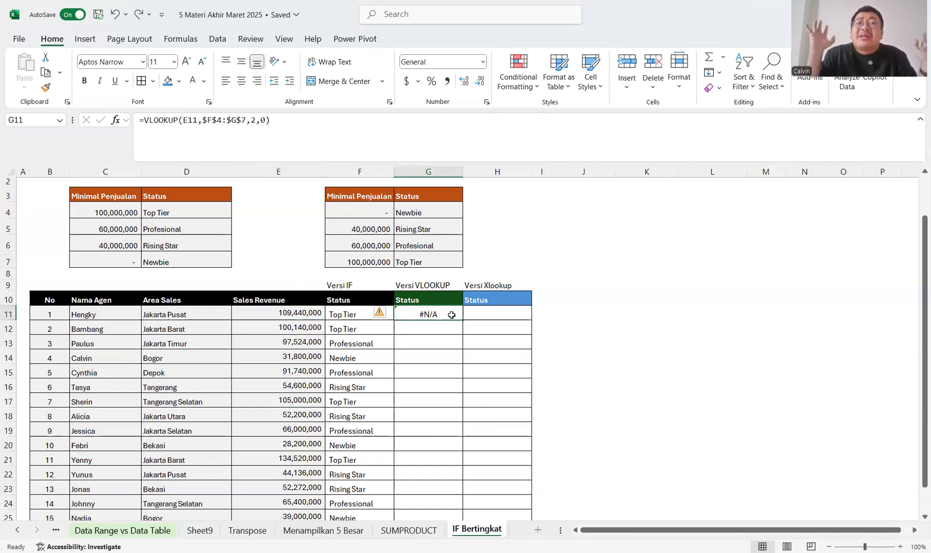
{"action": "left_click", "coordinate": [302, 124]}
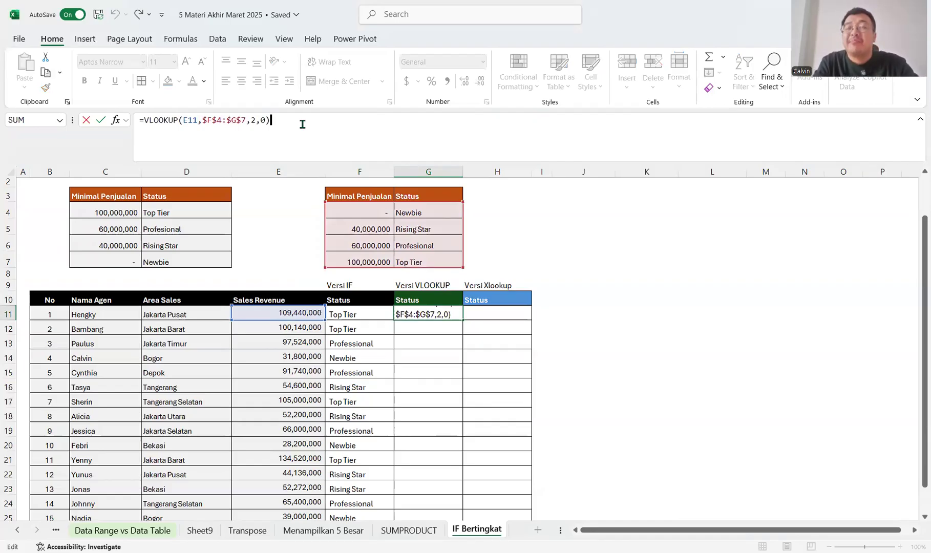
{"action": "key", "text": "BackSpace"}
{"action": "key", "text": "BackSpace"}
{"action": "type", "text": "1)"}
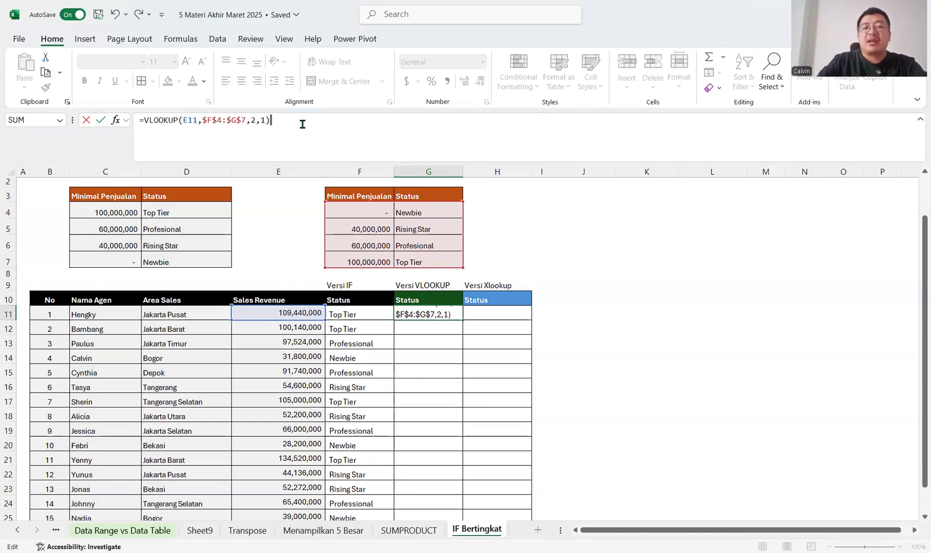
{"action": "key", "text": "Return"}
{"action": "left_click_drag", "start_coordinate": [382, 213], "coordinate": [381, 262]}
{"action": "left_click", "coordinate": [411, 259]}
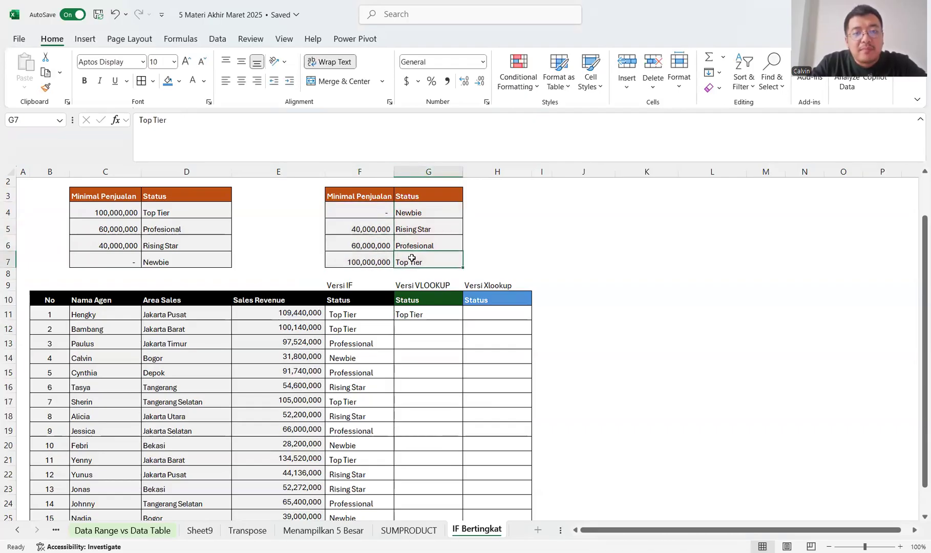
Step: Set the Sales Revenue in E11 to 99,000,000 and compare the status in G11 with the thresholds in F4:F6
{"action": "left_click", "coordinate": [298, 311]}
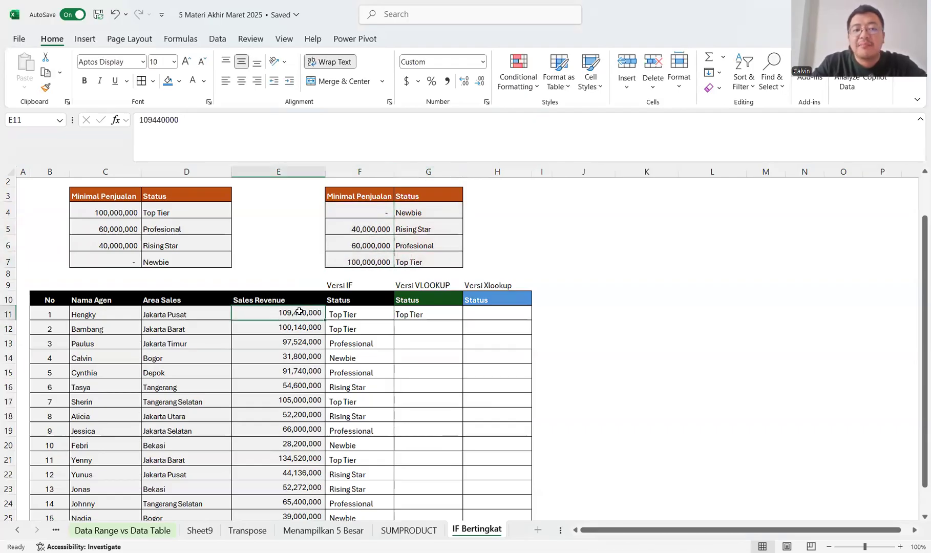
{"action": "type", "text": "99,000,"}
{"action": "type", "text": "000"}
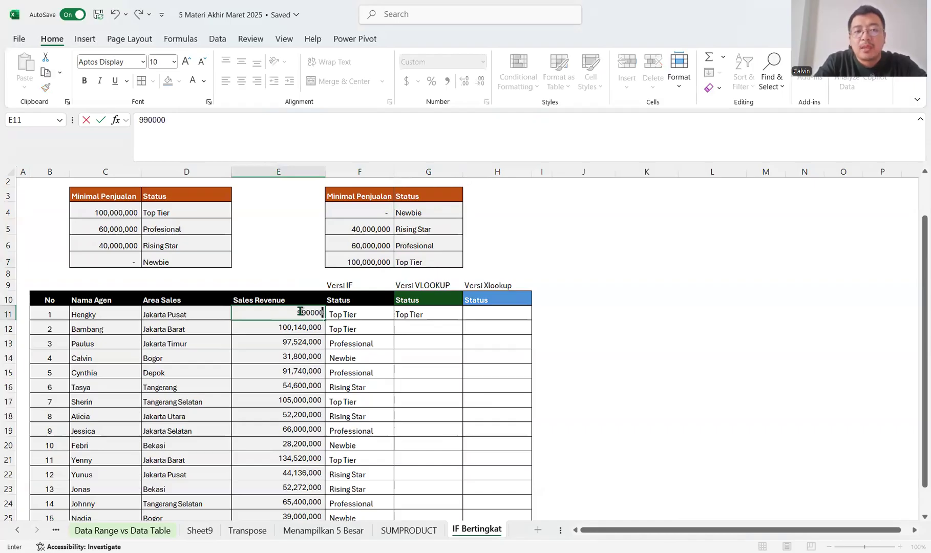
{"action": "key", "text": "Return"}
{"action": "left_click", "coordinate": [436, 314]}
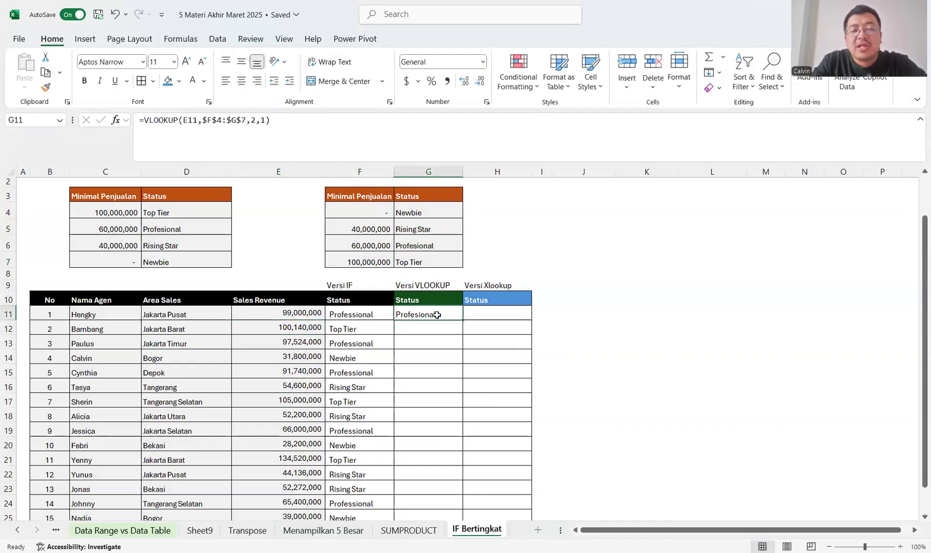
{"action": "left_click_drag", "start_coordinate": [385, 213], "coordinate": [376, 245]}
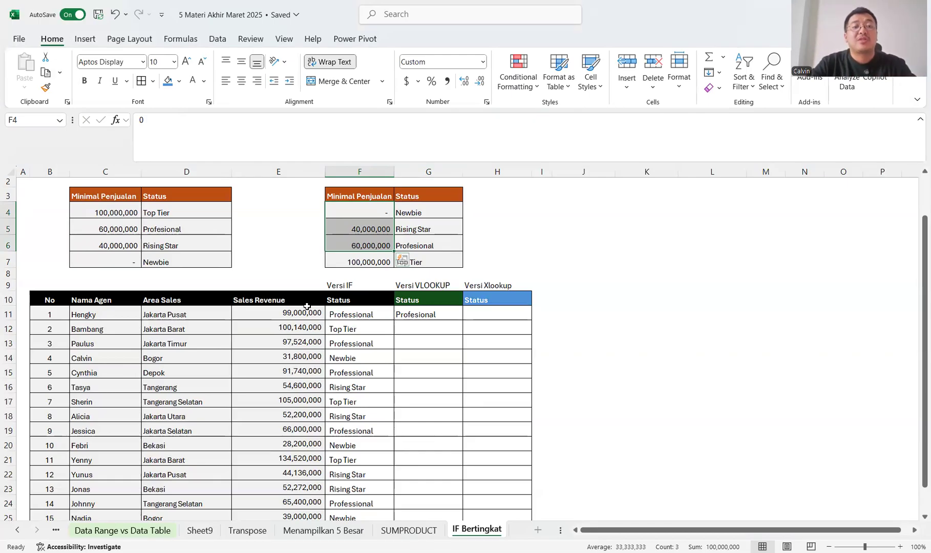
Step: Set the Sales Revenue in E11 to 100,000,000
{"action": "left_click", "coordinate": [307, 314]}
{"action": "type", "text": "1"}
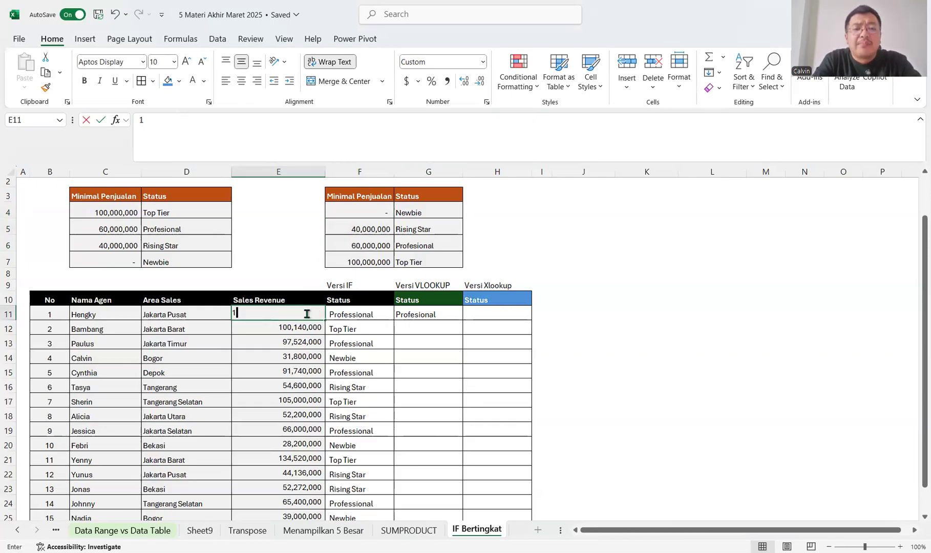
{"action": "type", "text": "00,000,000"}
{"action": "key", "text": "Return"}
{"action": "key", "text": "Up"}
Step: Fill the VLOOKUP formula from G11 down the Versi VLOOKUP Status column
{"action": "key", "text": "Right"}
{"action": "key", "text": "Right"}
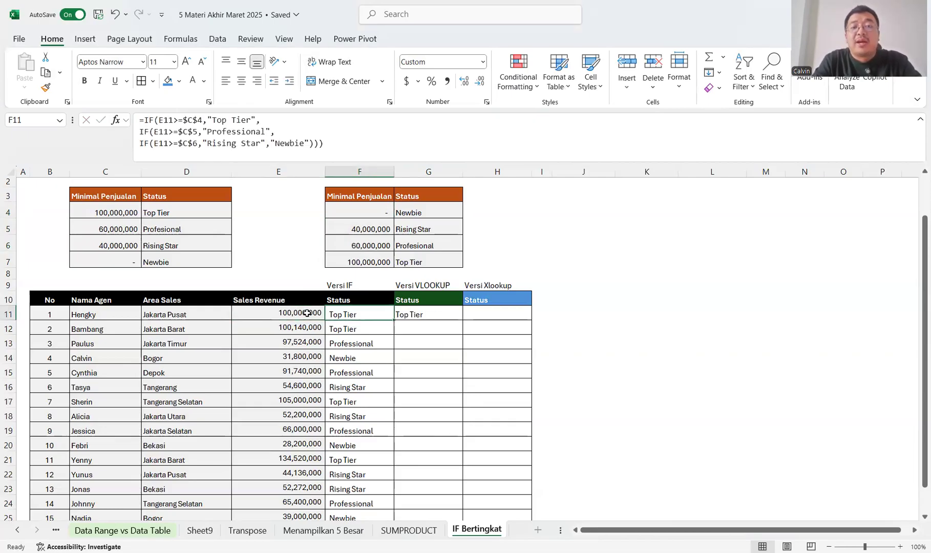
{"action": "double_click", "coordinate": [463, 320]}
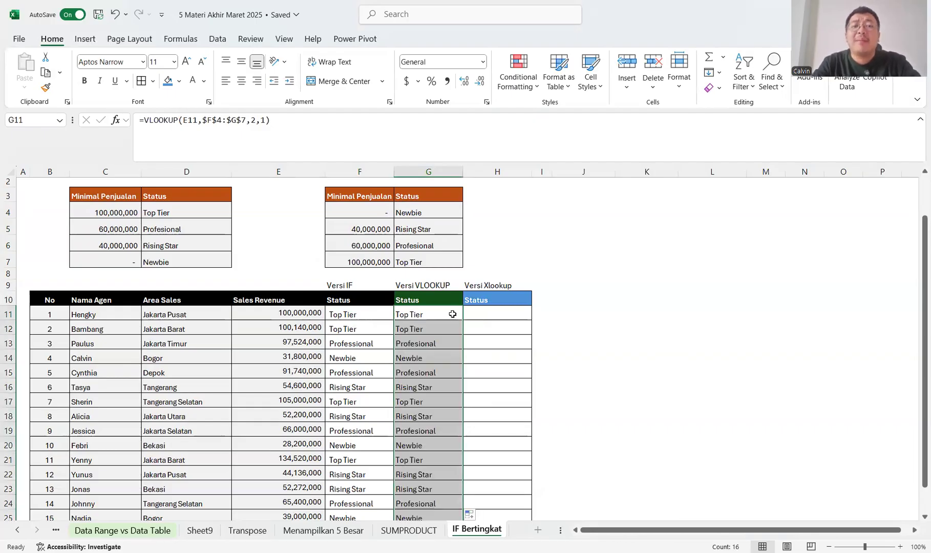
Step: Review the lookup value, table array, column index and range lookup arguments of the VLOOKUP formula in G11
{"action": "left_click", "coordinate": [449, 313]}
{"action": "key", "text": "F2"}
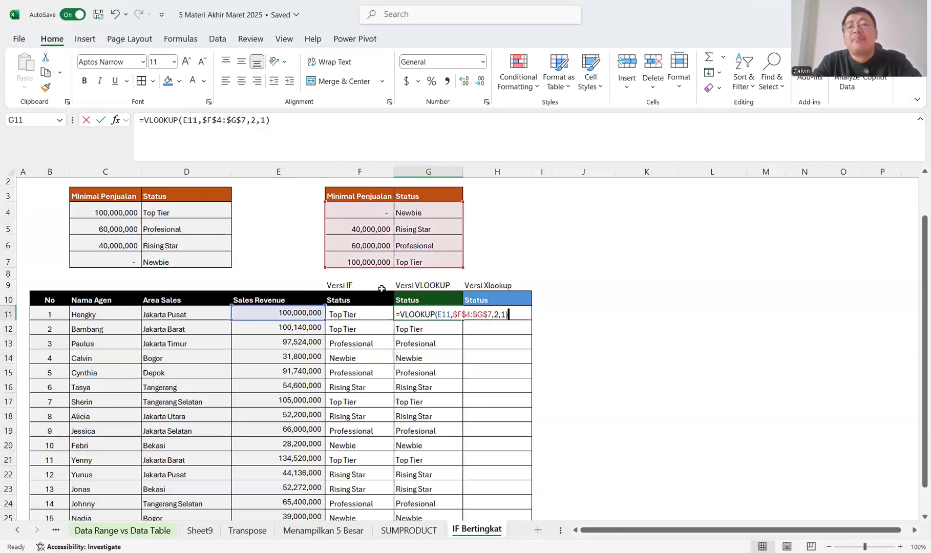
{"action": "left_click", "coordinate": [439, 317]}
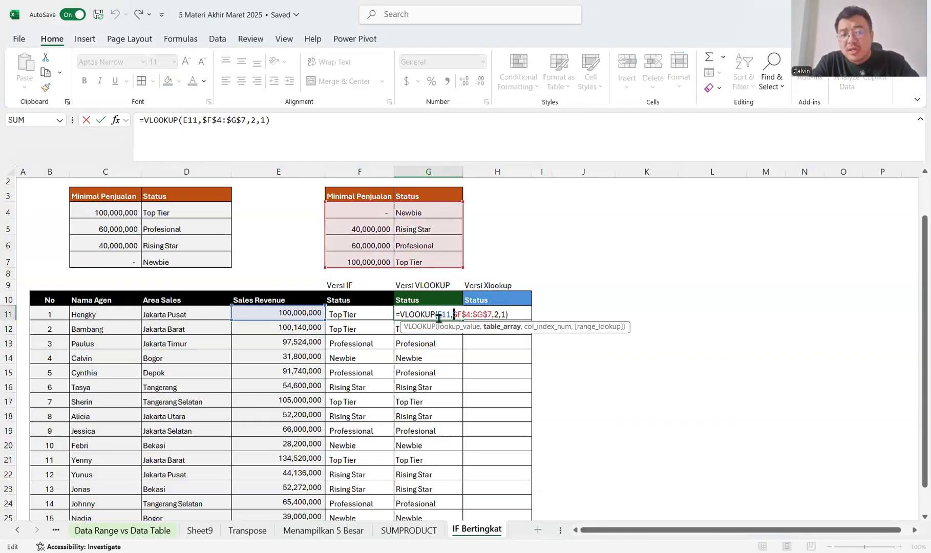
{"action": "left_click", "coordinate": [472, 316]}
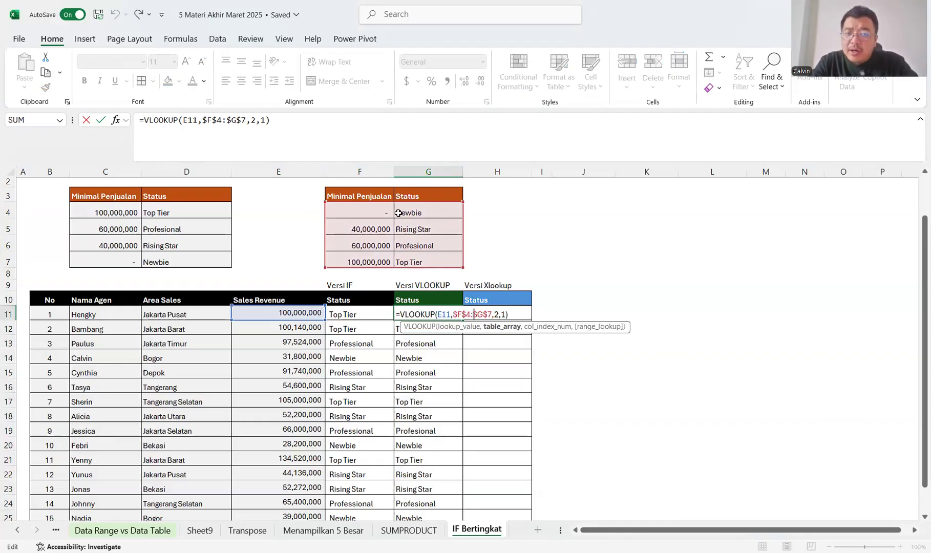
{"action": "left_click", "coordinate": [499, 315]}
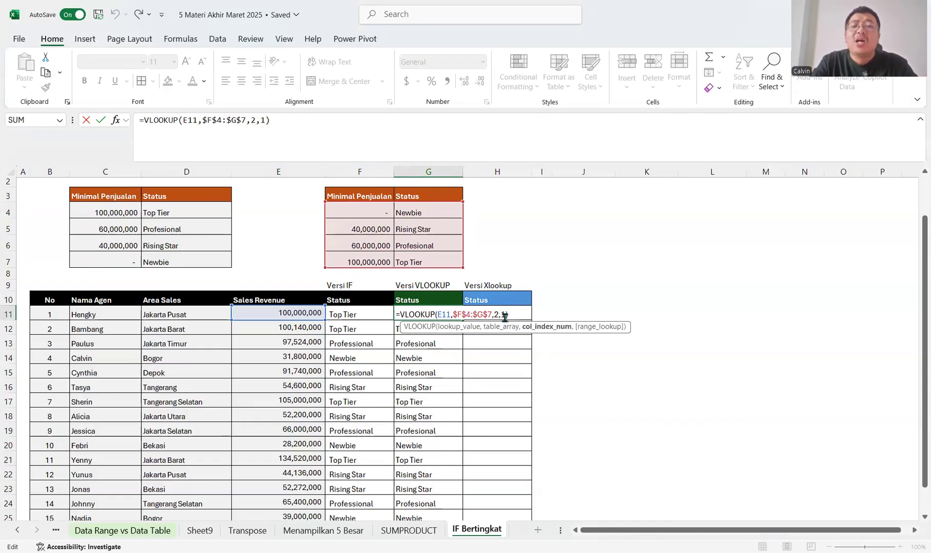
{"action": "left_click", "coordinate": [504, 315]}
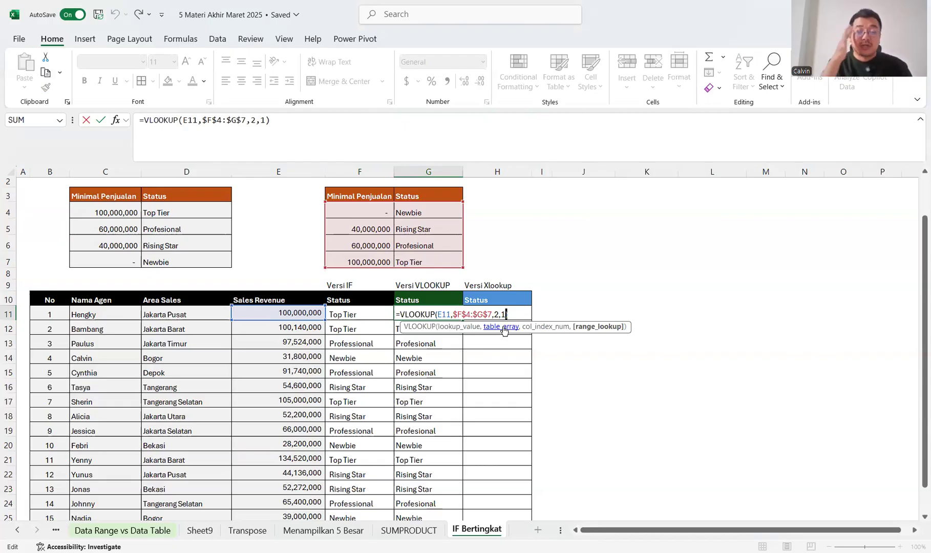
{"action": "key", "text": "Tab"}
Step: Start an XLOOKUP formula in H11 with lookup value E11, lookup array $F$4:$F$7 and return array $G$4:$G$7
{"action": "type", "text": "="}
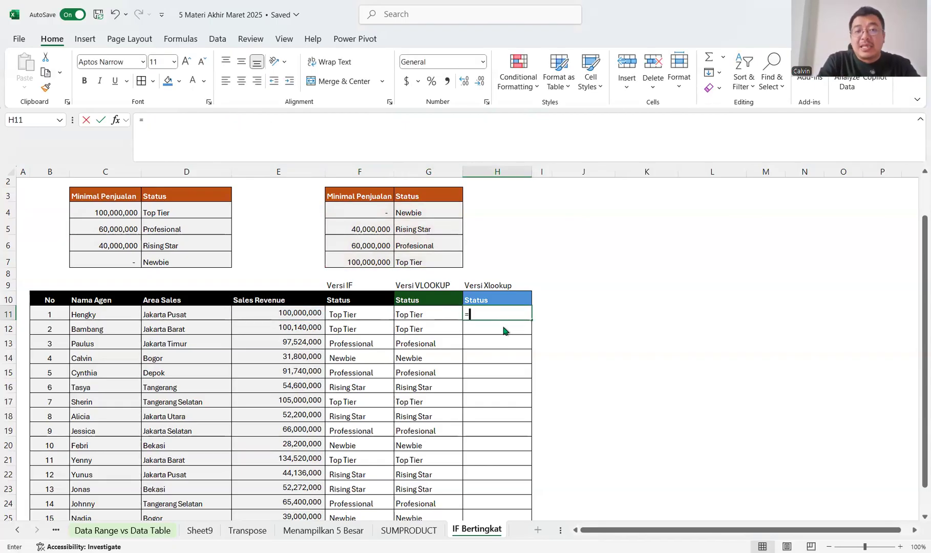
{"action": "type", "text": "XLOOKUP("}
{"action": "left_click", "coordinate": [306, 308]}
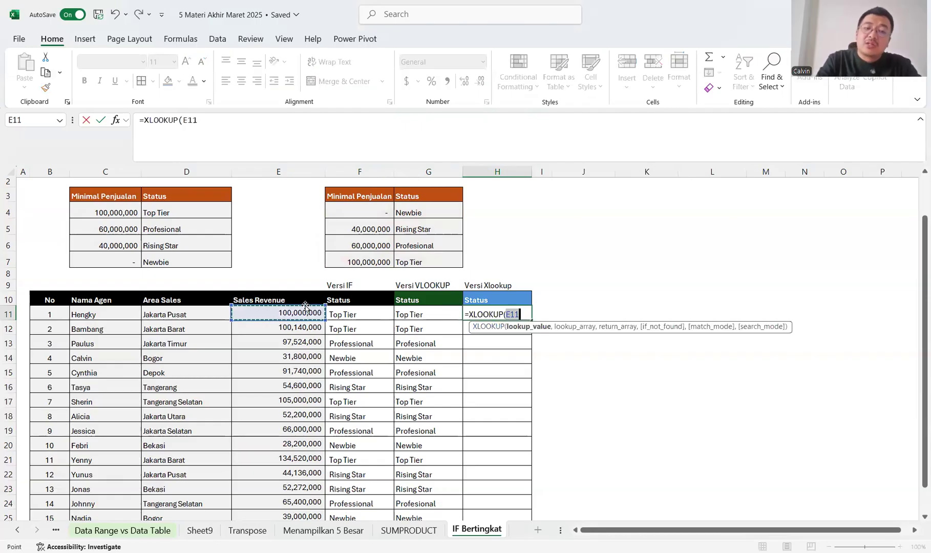
{"action": "type", "text": ","}
{"action": "left_click_drag", "start_coordinate": [365, 214], "coordinate": [365, 261]}
{"action": "key", "text": "F4"}
{"action": "type", "text": ","}
{"action": "left_click_drag", "start_coordinate": [427, 215], "coordinate": [420, 264]}
{"action": "key", "text": "F4"}
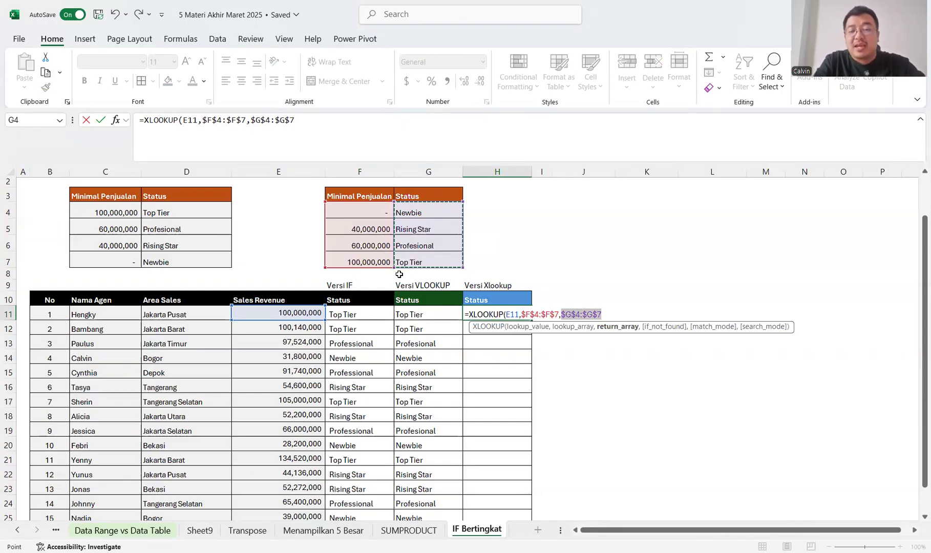
Step: Complete the XLOOKUP in H11 with an empty if_not_found argument and match mode -1, exact match or next smaller item
{"action": "type", "text": ",,"}
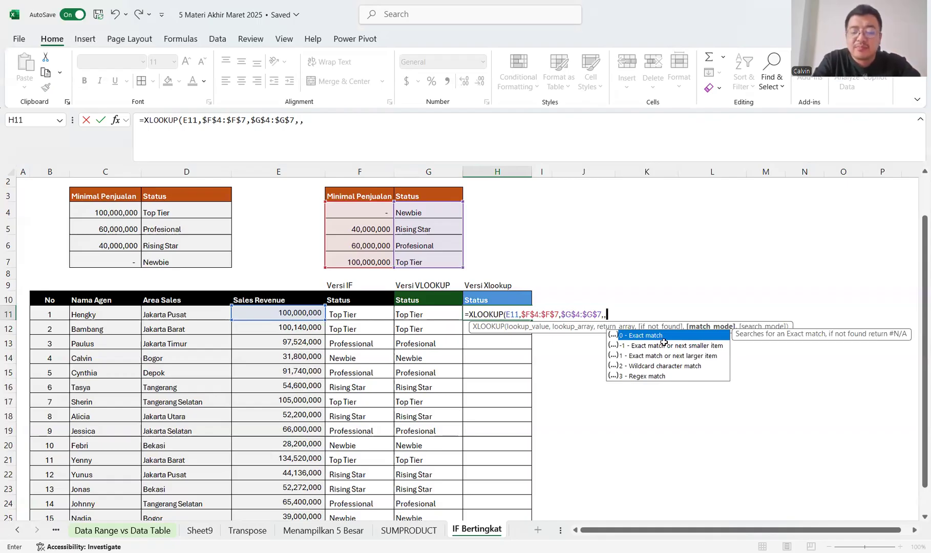
{"action": "double_click", "coordinate": [664, 342]}
{"action": "type", "text": ")"}
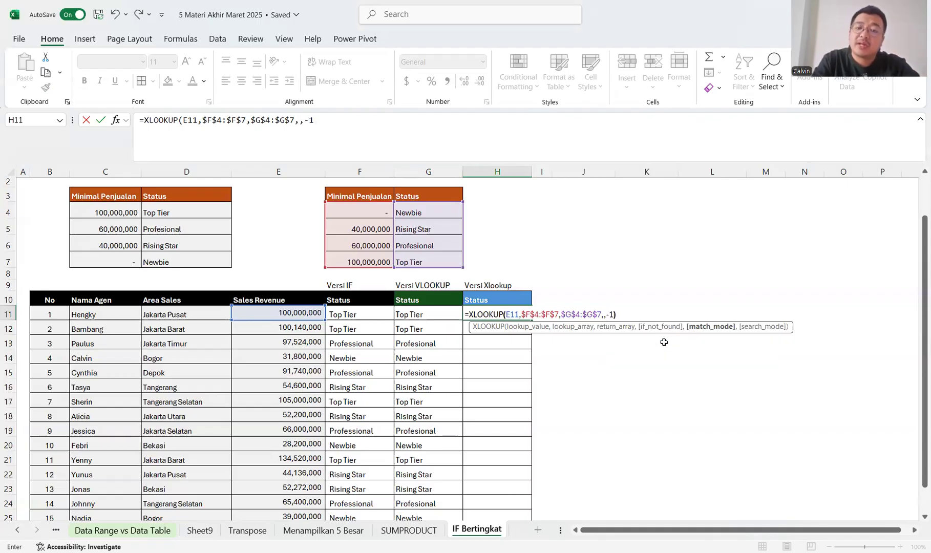
{"action": "key", "text": "Return"}
Step: Fill the XLOOKUP formula from H11 down the Versi Xlookup Status column and check it through the last agent row
{"action": "left_click", "coordinate": [530, 315]}
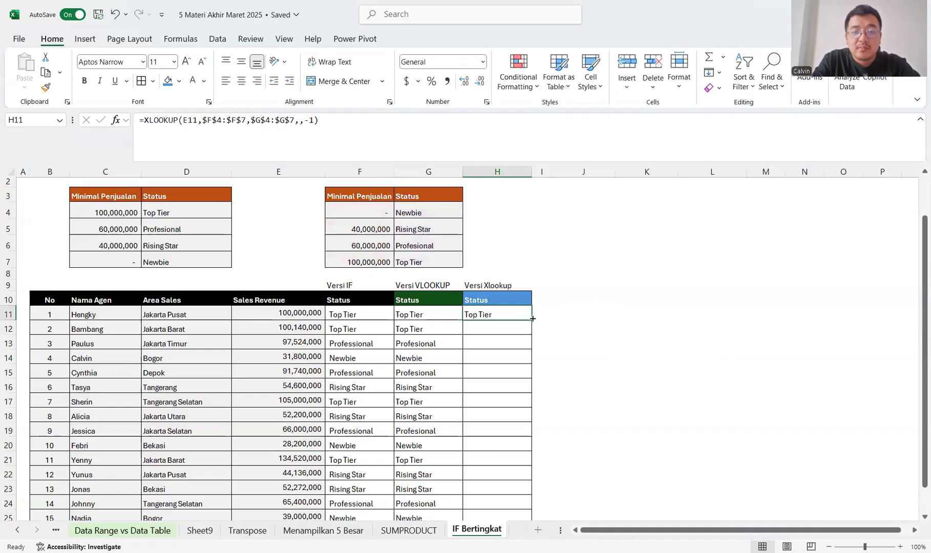
{"action": "double_click", "coordinate": [532, 321]}
{"action": "left_click", "coordinate": [496, 330]}
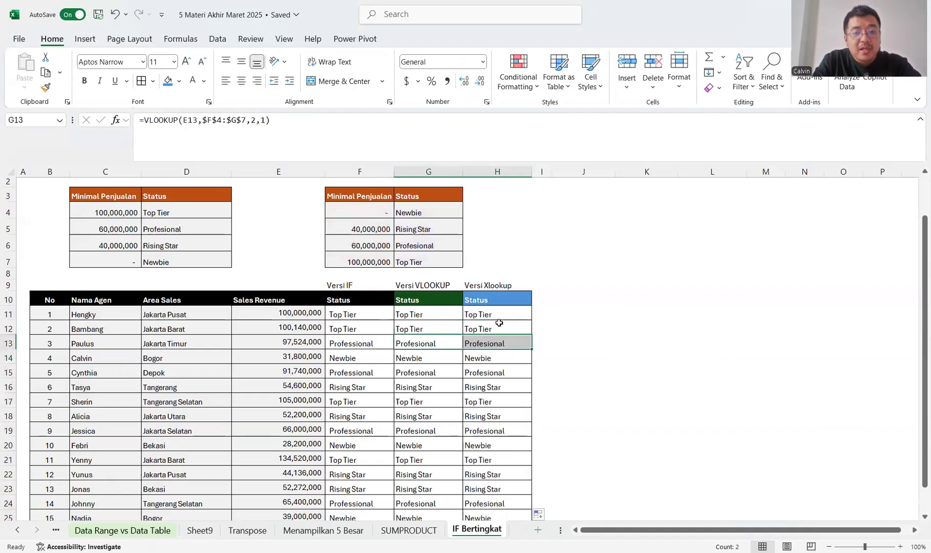
{"action": "key", "text": "ctrl+Down"}
{"action": "scroll", "coordinate": [502, 320], "scroll_direction": "down", "scroll_amount": 1}
{"action": "scroll", "coordinate": [501, 308], "scroll_direction": "up", "scroll_amount": 5}
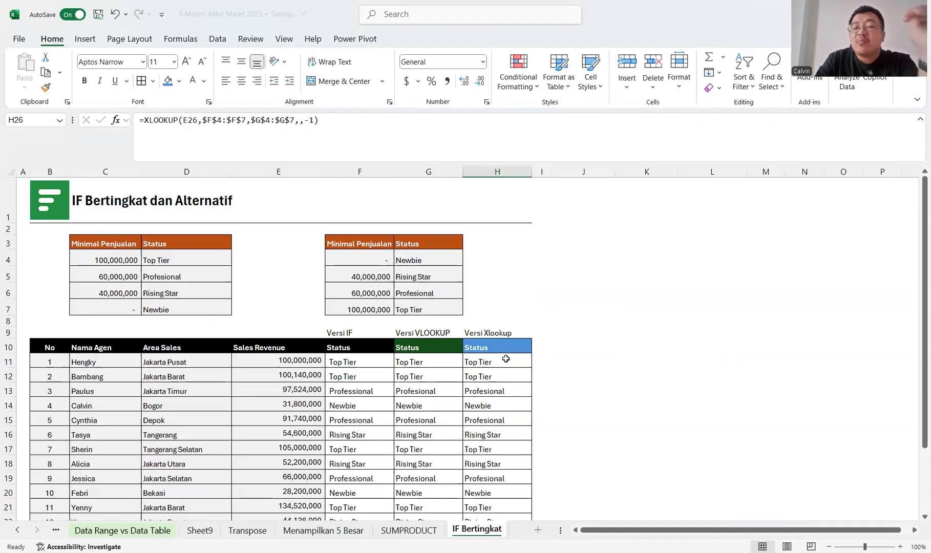
Step: Set the sales revenue in E11 to 70,000,000 to test the three status formulas
{"action": "double_click", "coordinate": [302, 391]}
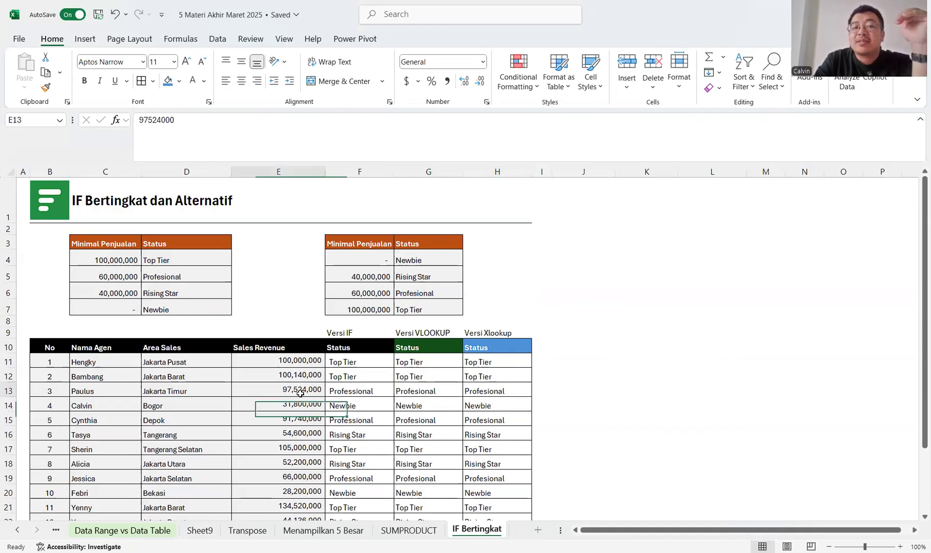
{"action": "left_click", "coordinate": [301, 361]}
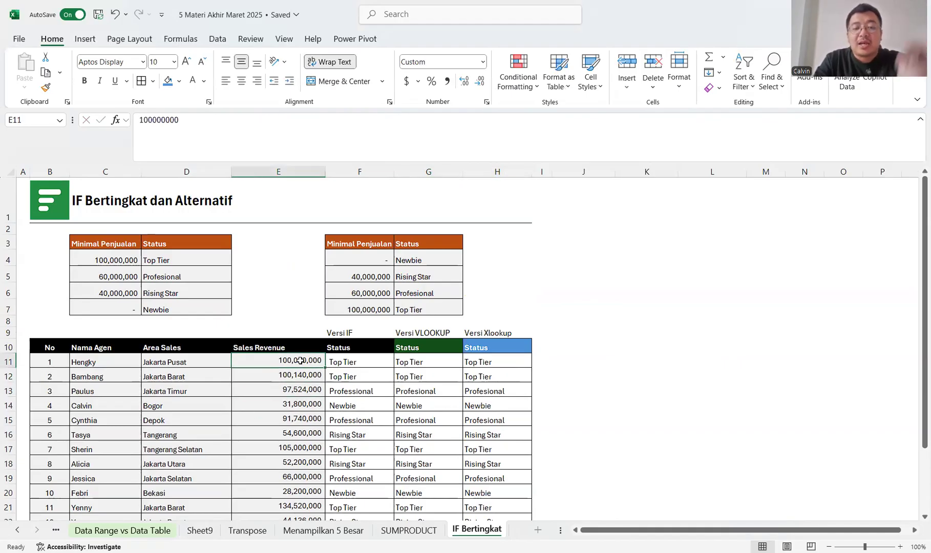
{"action": "double_click", "coordinate": [301, 361]}
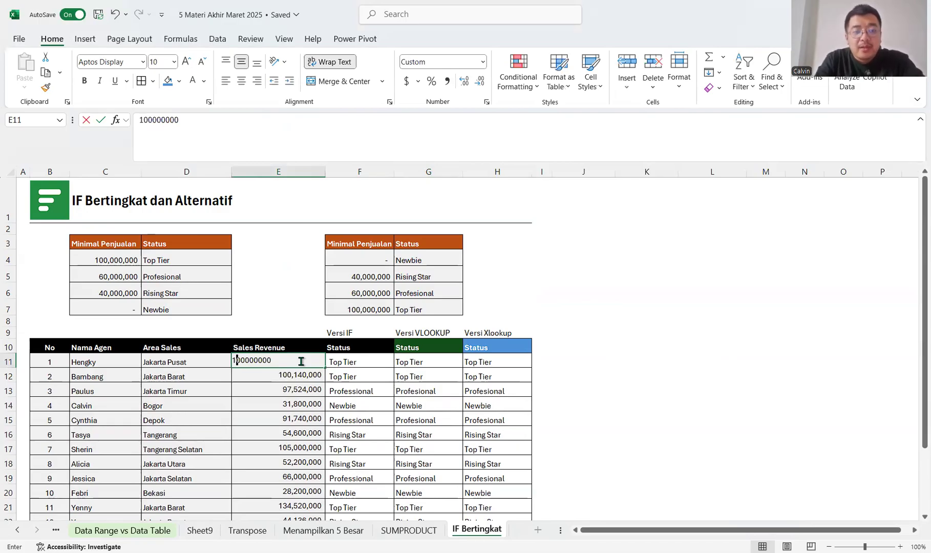
{"action": "type", "text": "7000000"}
{"action": "key", "text": "ctrl+Return"}
{"action": "left_click", "coordinate": [191, 120]}
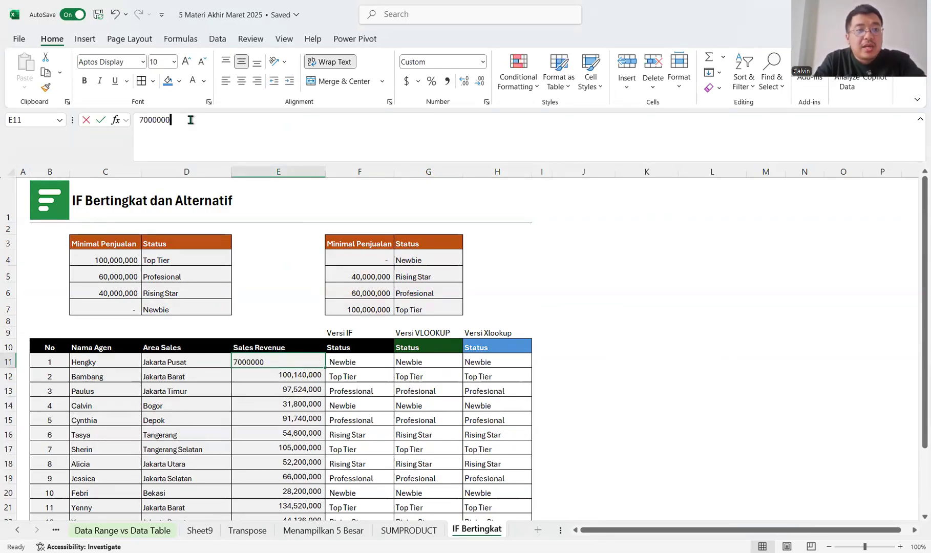
{"action": "type", "text": "0"}
{"action": "key", "text": "Return"}
Step: Change the match mode of the XLOOKUP formula in H11 to 1, exact match or next larger item
{"action": "left_click_drag", "start_coordinate": [344, 237], "coordinate": [358, 308]}
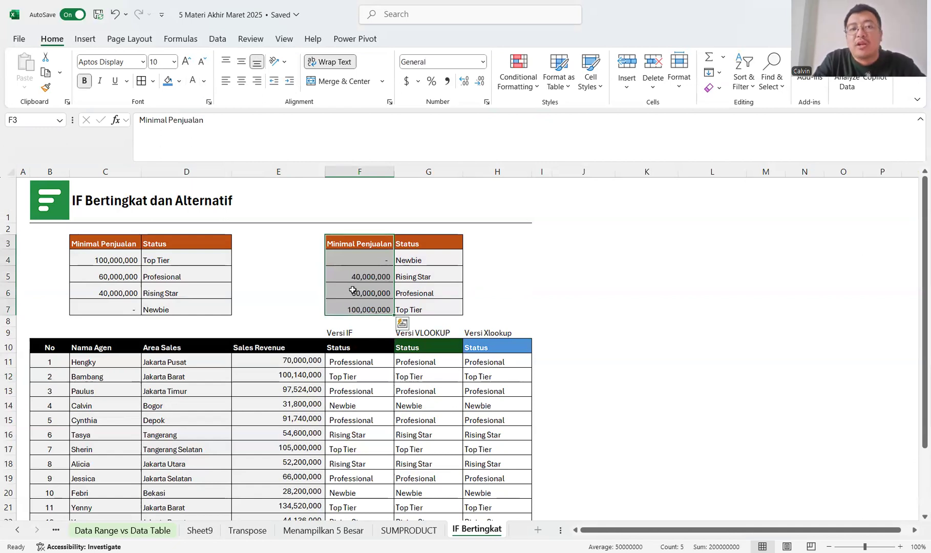
{"action": "left_click", "coordinate": [354, 292]}
{"action": "left_click", "coordinate": [512, 364]}
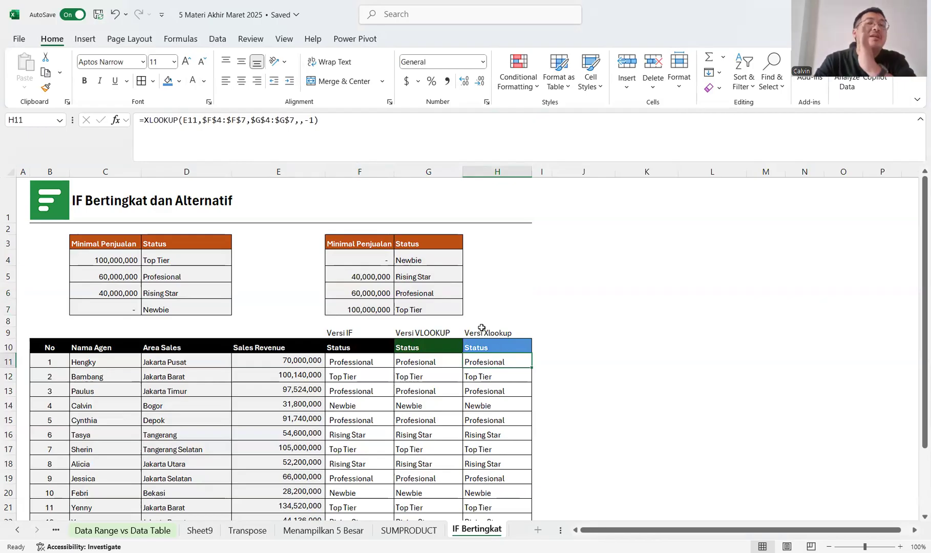
{"action": "left_click", "coordinate": [309, 119]}
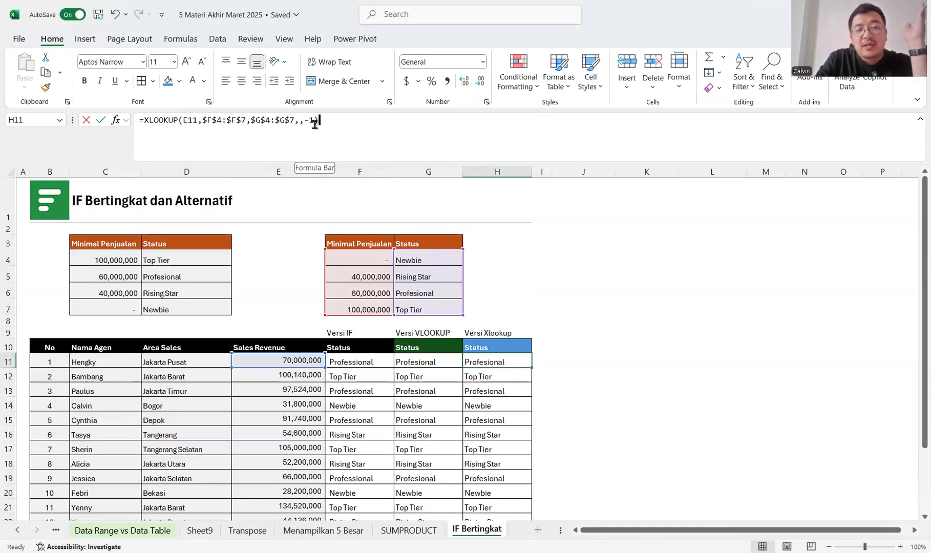
Step: Set the sales revenue in E11 to 90,000,000 to compare the XLOOKUP status with the other versions
{"action": "left_click", "coordinate": [281, 362]}
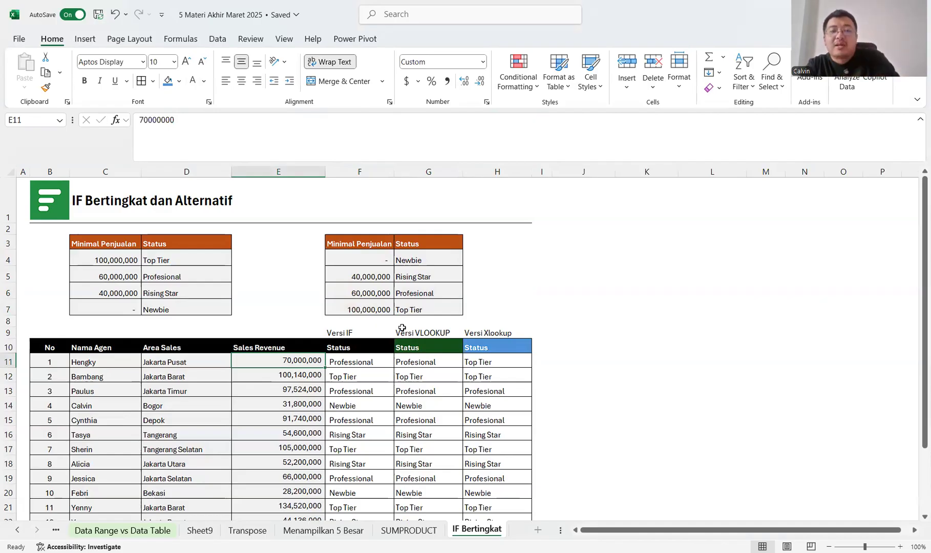
{"action": "type", "text": "9"}
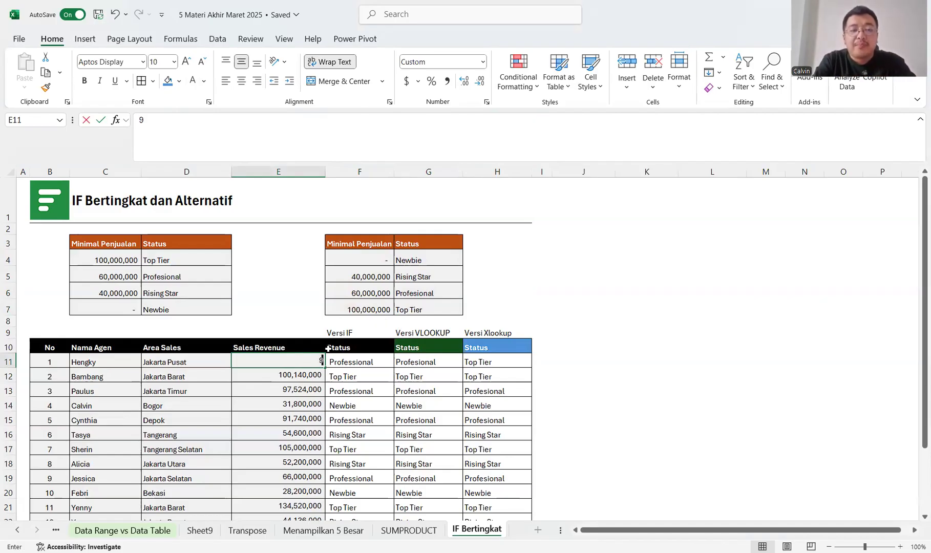
{"action": "type", "text": "00,000"}
{"action": "key", "text": "Return"}
{"action": "key", "text": "Up"}
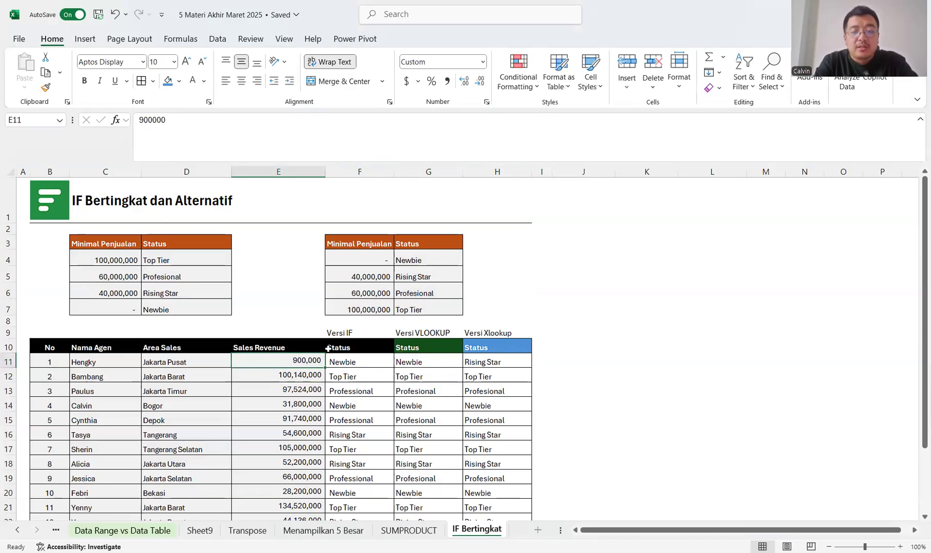
{"action": "key", "text": "F2"}
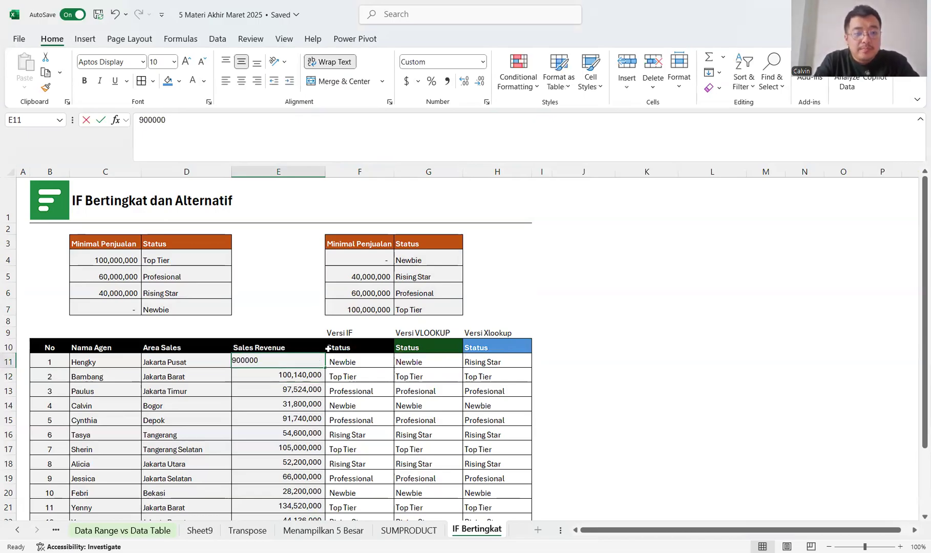
{"action": "type", "text": "0"}
{"action": "key", "text": "Return"}
{"action": "key", "text": "Up"}
{"action": "left_click", "coordinate": [210, 125]}
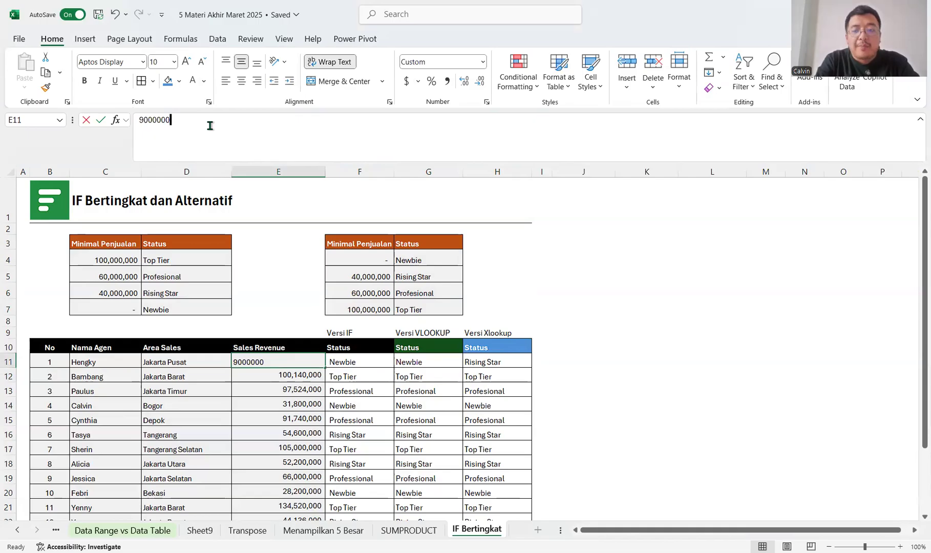
{"action": "type", "text": "0"}
{"action": "left_click", "coordinate": [308, 357]}
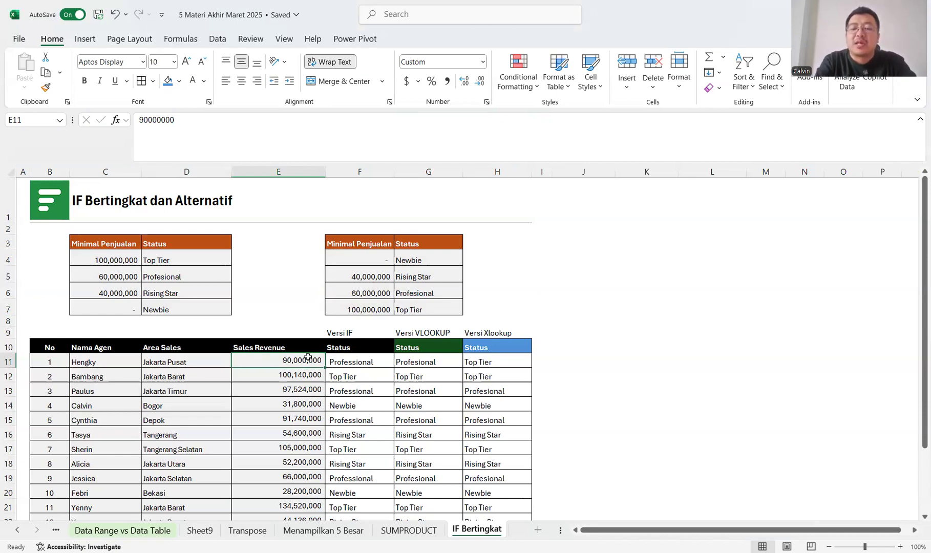
Step: Try a negative sales revenue of -1,000,000 in E11 and restore 90,000,000
{"action": "double_click", "coordinate": [308, 357]}
{"action": "key", "text": "Escape"}
{"action": "key", "text": "ctrl+z"}
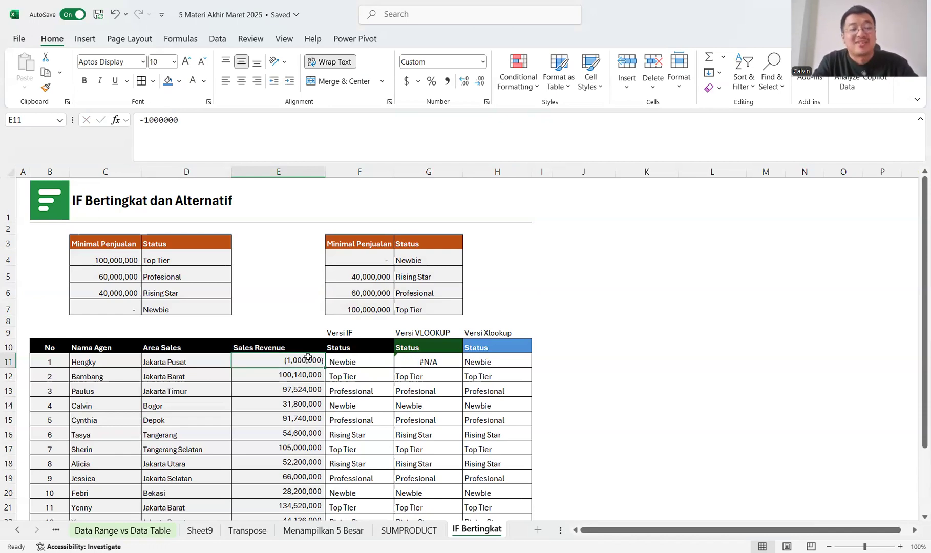
{"action": "key", "text": "ctrl+y"}
Step: Change the XLOOKUP match mode in H11 back to -1 and fill the formula down the Versi Xlookup Status column
{"action": "double_click", "coordinate": [496, 364]}
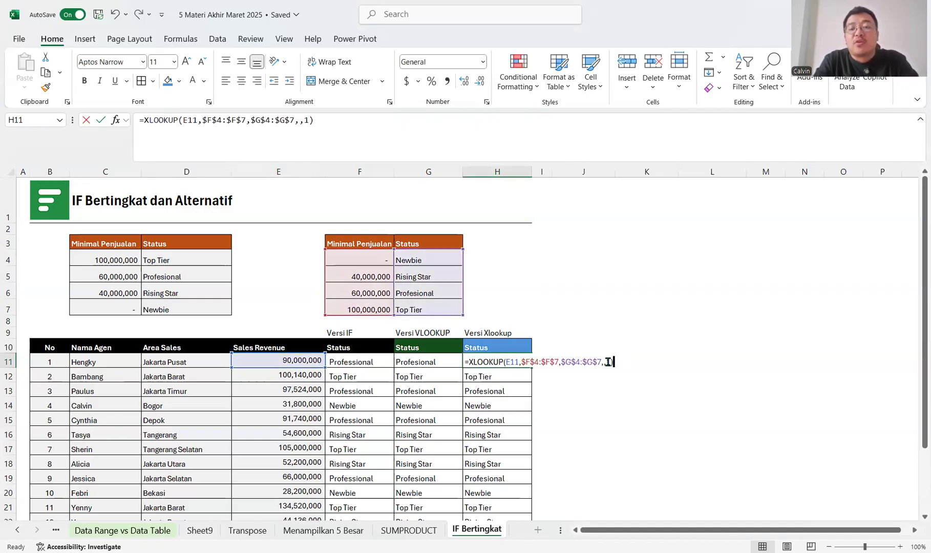
{"action": "left_click", "coordinate": [608, 362]}
{"action": "type", "text": "-"}
{"action": "key", "text": "Return"}
{"action": "left_click", "coordinate": [499, 361]}
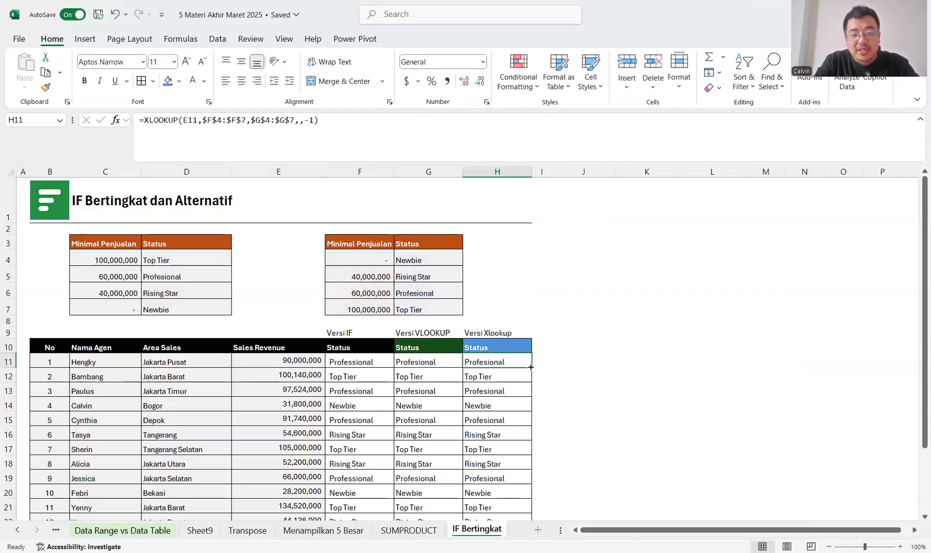
{"action": "double_click", "coordinate": [531, 367]}
Step: Compare the three status columns and review the nested IF formula in F11 and the VLOOKUP formula in G11
{"action": "left_click_drag", "start_coordinate": [339, 362], "coordinate": [491, 533]}
{"action": "scroll", "coordinate": [355, 335], "scroll_direction": "up", "scroll_amount": 1}
{"action": "double_click", "coordinate": [356, 336]}
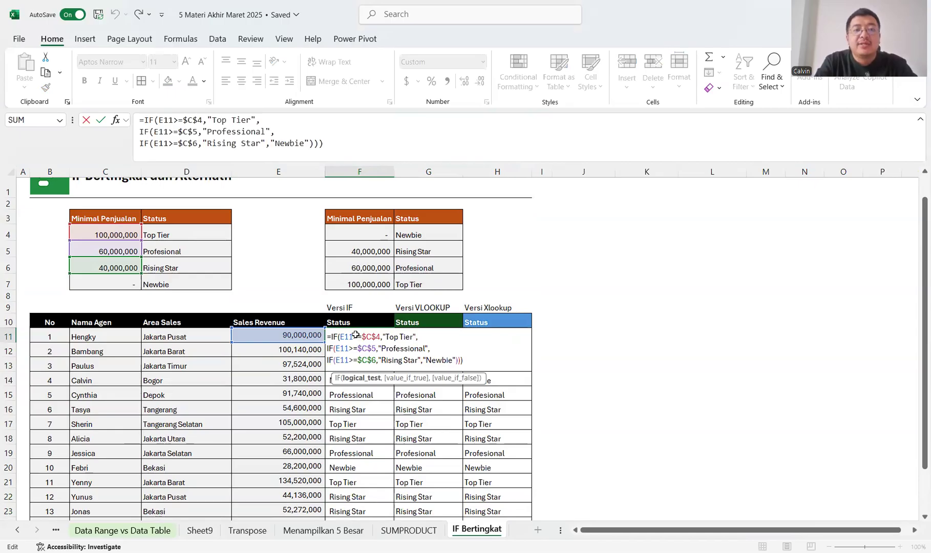
{"action": "key", "text": "Escape"}
{"action": "double_click", "coordinate": [440, 337]}
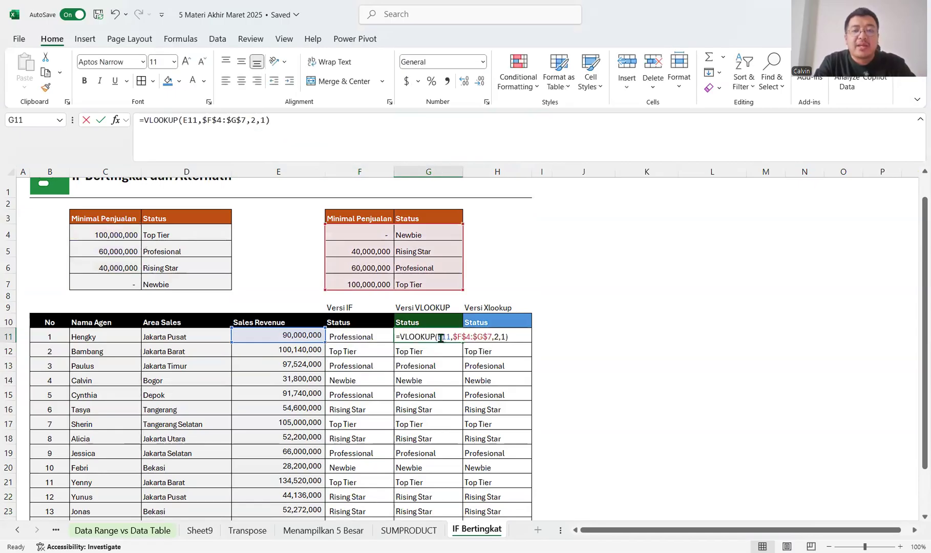
{"action": "key", "text": "Escape"}
Step: Review the XLOOKUP formula in H11, including its if_not_found and match mode arguments
{"action": "double_click", "coordinate": [504, 341]}
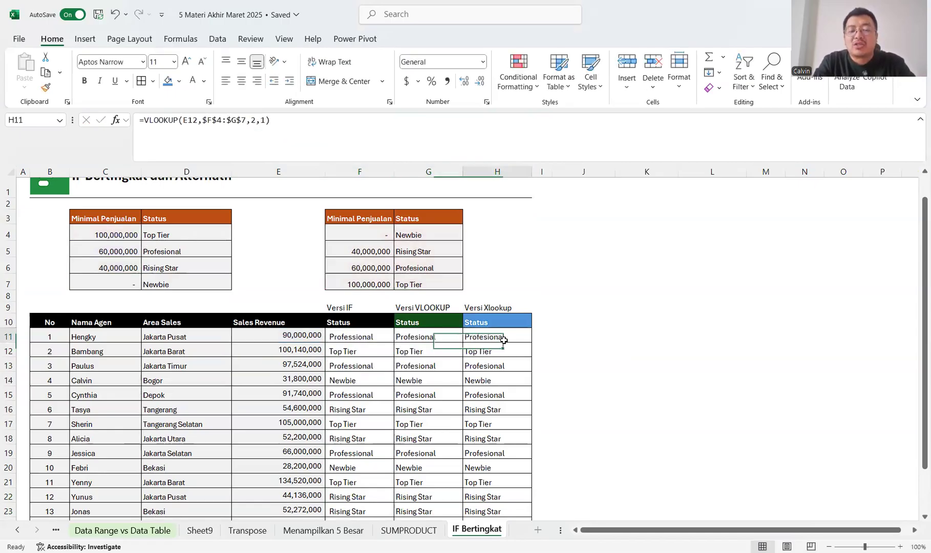
{"action": "scroll", "coordinate": [506, 274], "scroll_direction": "up", "scroll_amount": 3}
{"action": "left_click", "coordinate": [503, 267]}
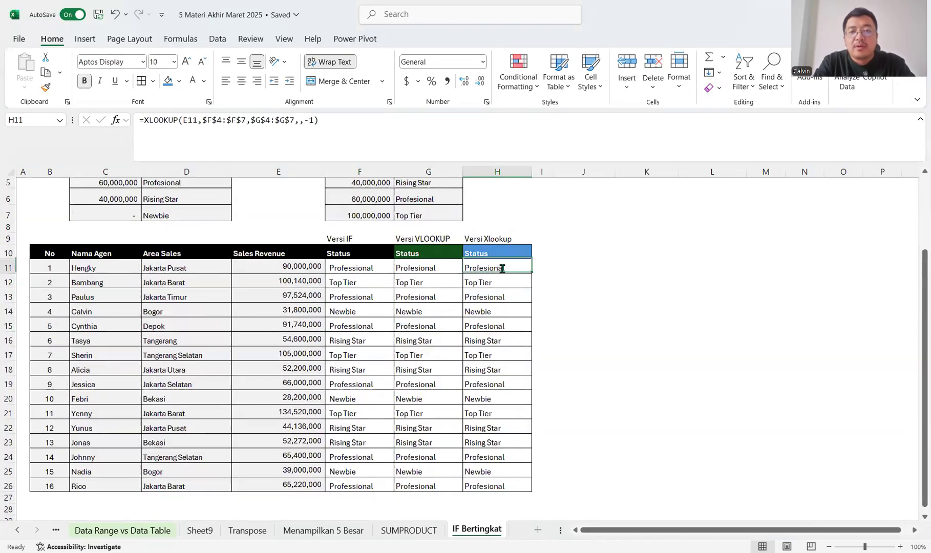
{"action": "double_click", "coordinate": [505, 267]}
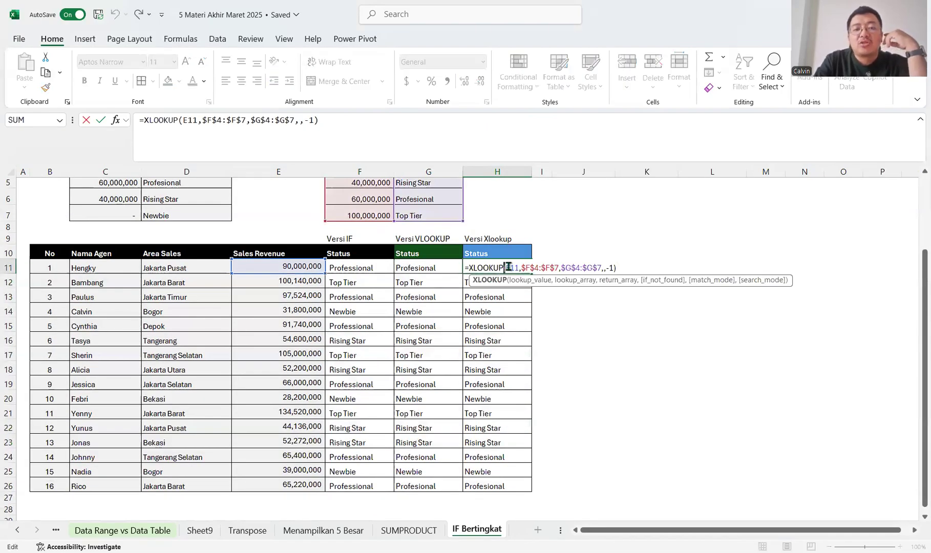
{"action": "scroll", "coordinate": [373, 318], "scroll_direction": "up", "scroll_amount": 2}
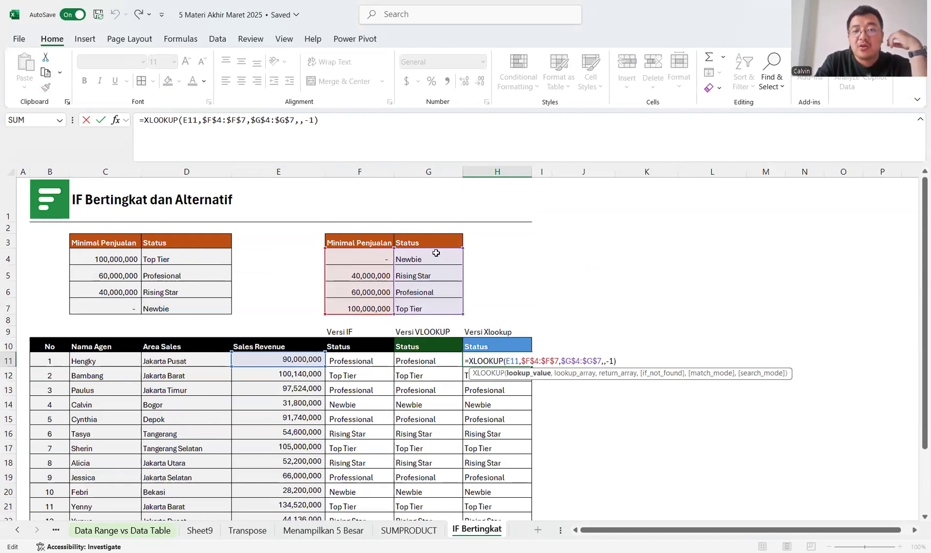
{"action": "left_click", "coordinate": [604, 361]}
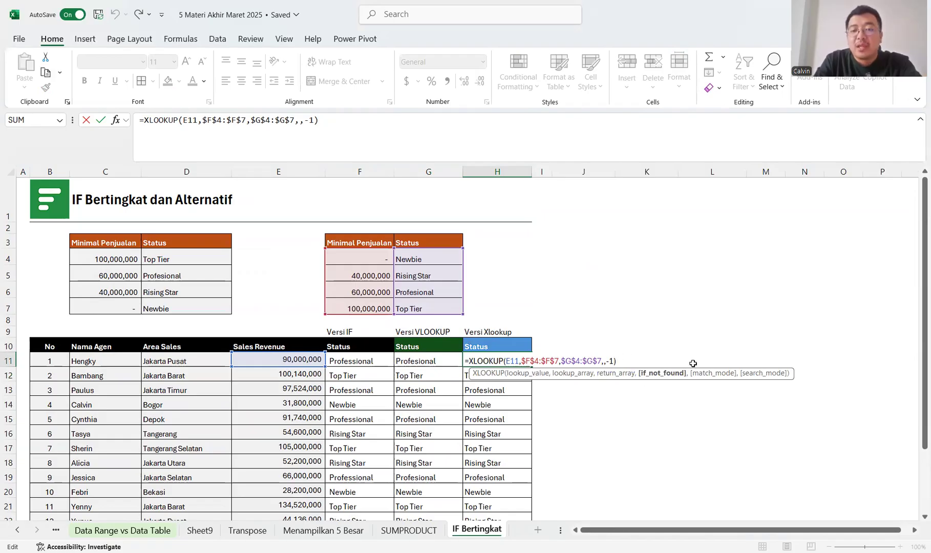
{"action": "key", "text": "Right"}
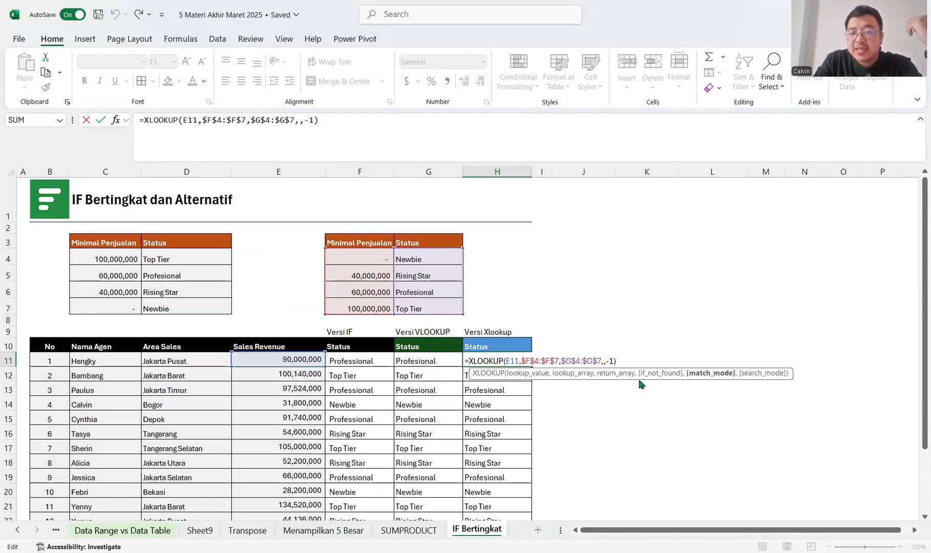
Step: Clear the match mode in the H11 XLOOKUP to view its options and re-enter -1, exact match or next smaller item
{"action": "key", "text": "Delete"}
{"action": "key", "text": "Delete"}
{"action": "key", "text": "Delete"}
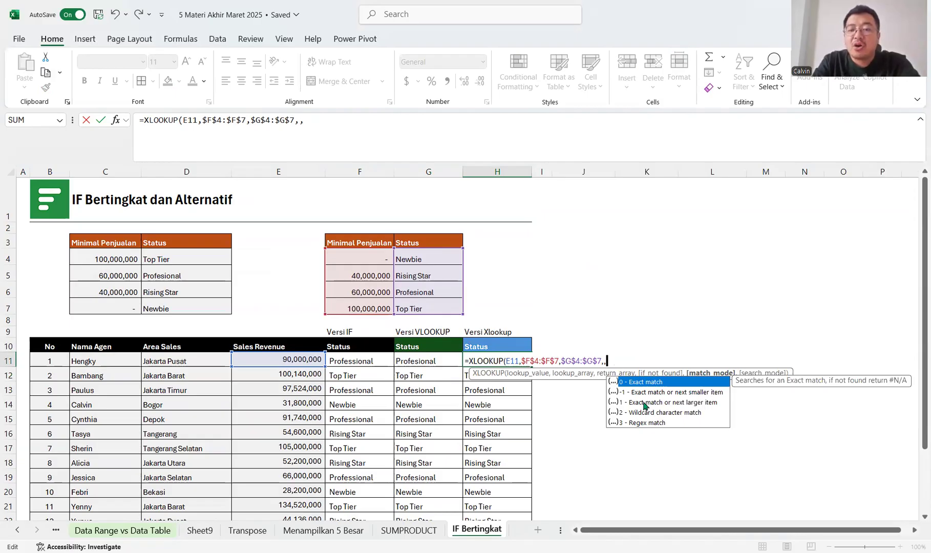
{"action": "type", "text": "-"}
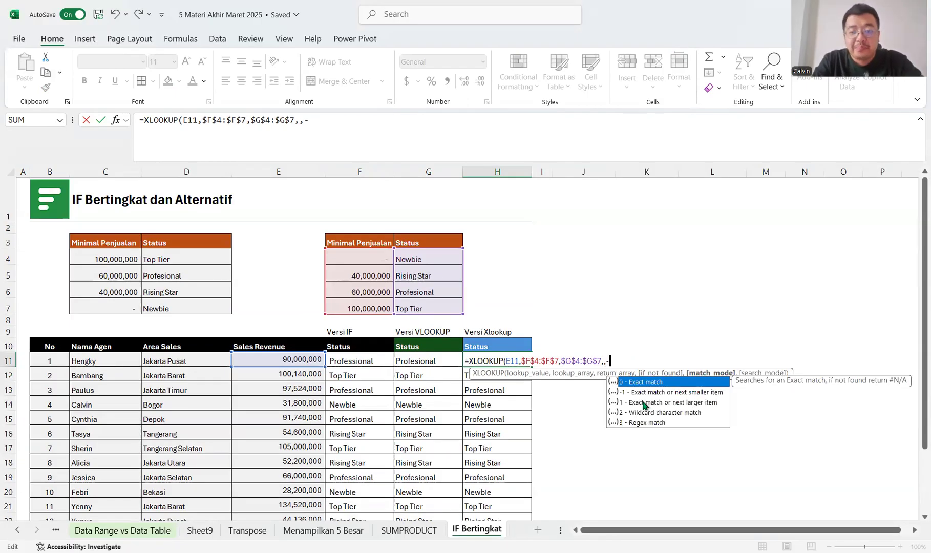
{"action": "type", "text": "1"}
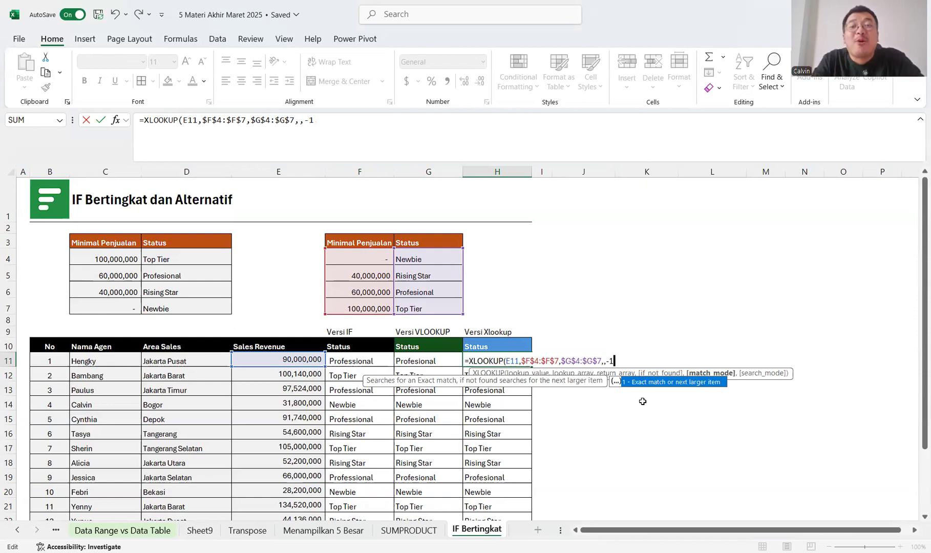
{"action": "type", "text": ")"}
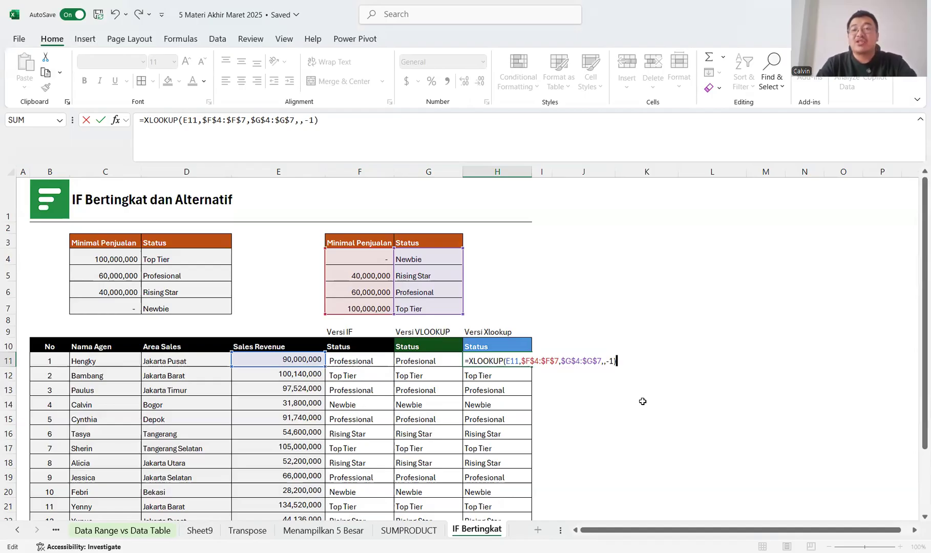
{"action": "key", "text": "Return"}
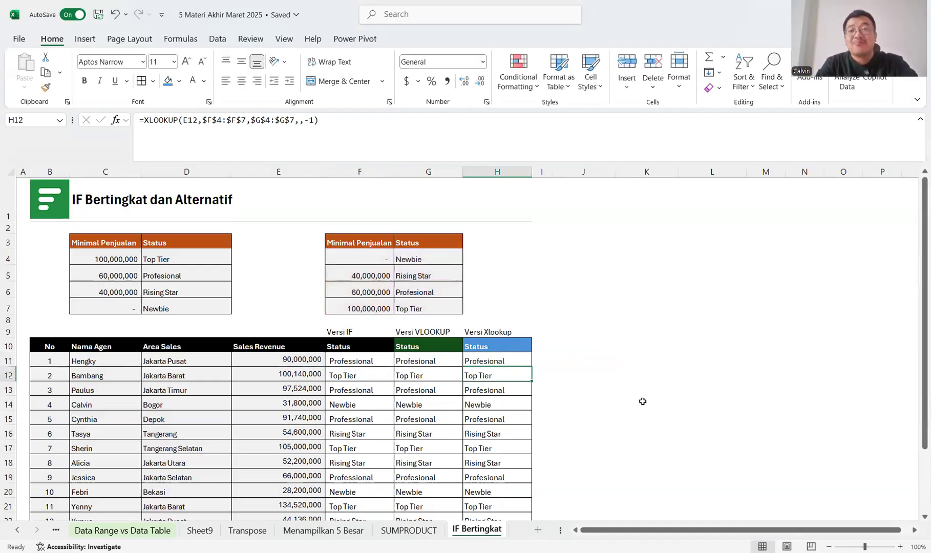